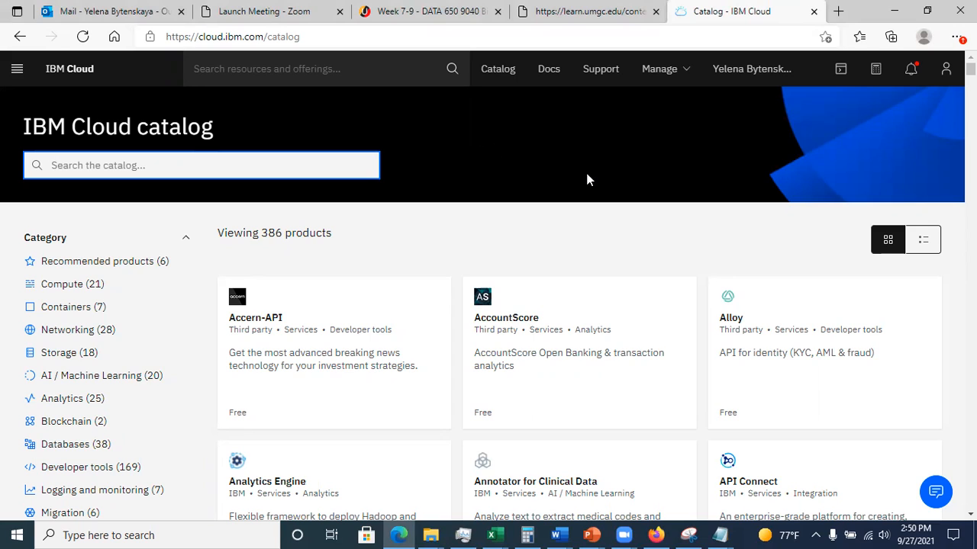
Step: Filter the IBM Cloud catalog to the Databases category and open the Db2 service
key(ctrl+l)
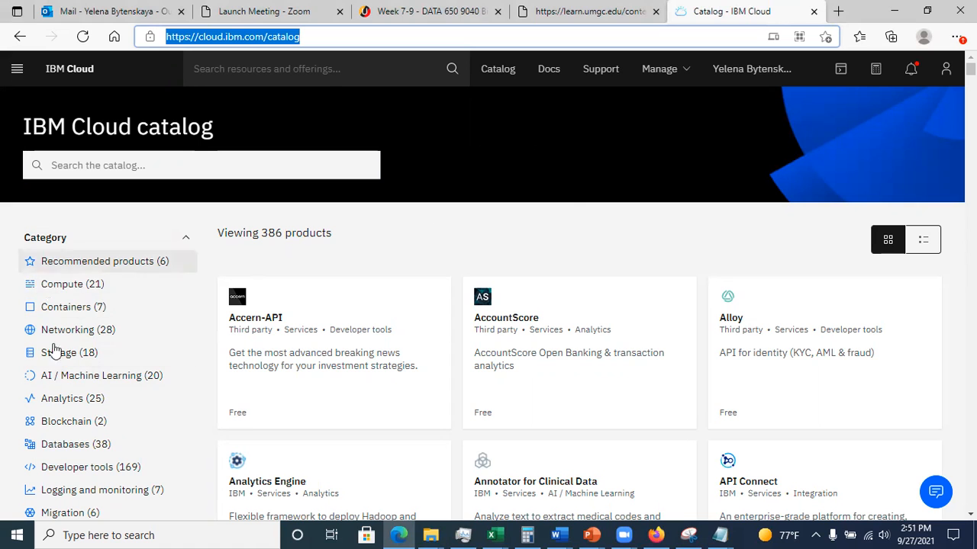
click(72, 447)
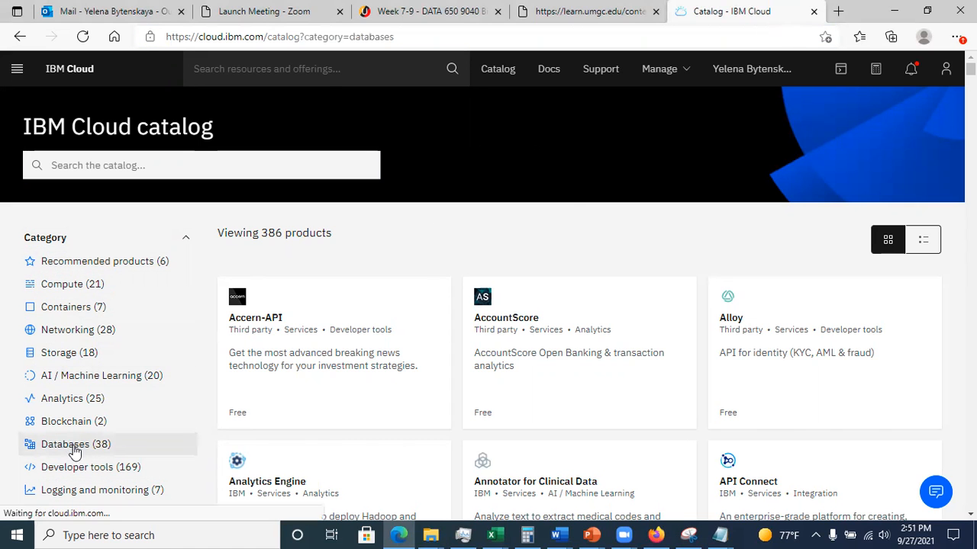
scroll(580, 359, down, 8)
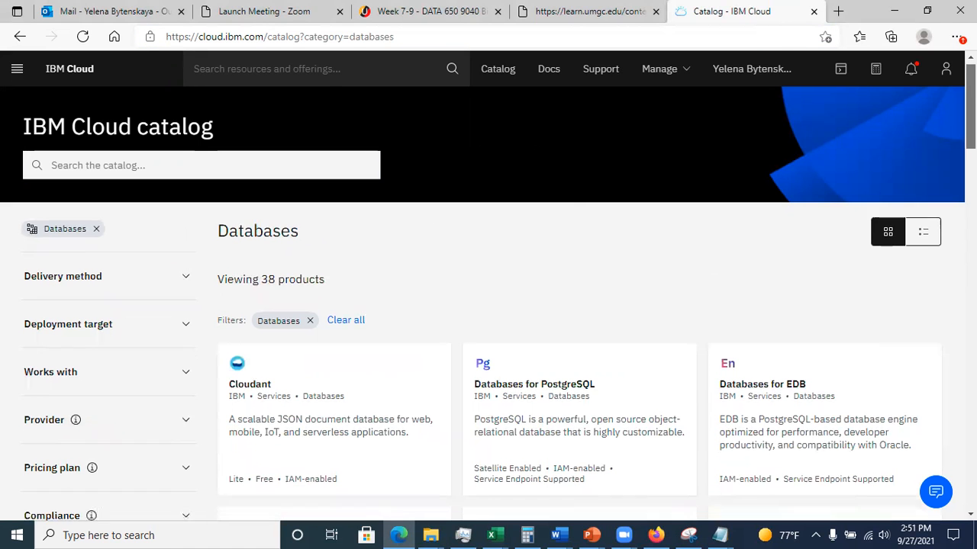
scroll(580, 358, down, 3)
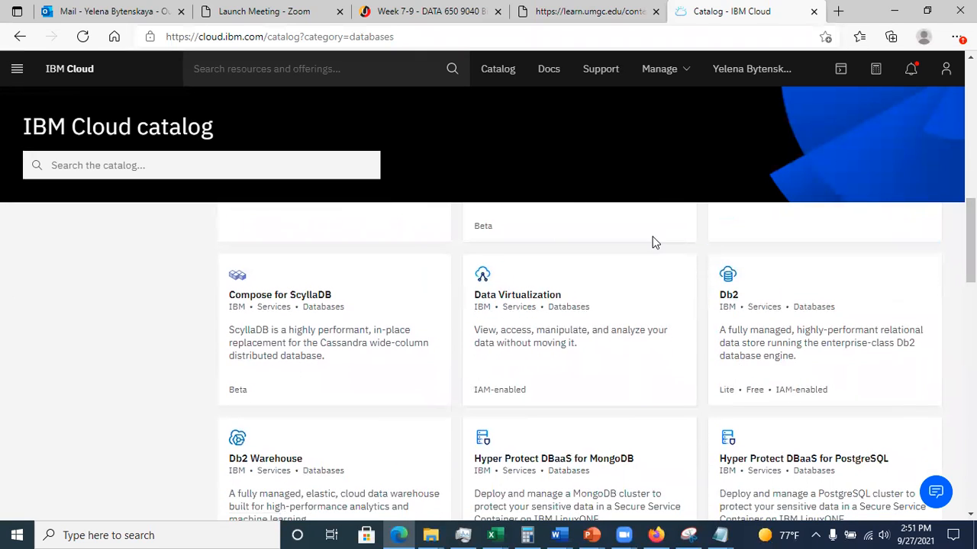
click(770, 324)
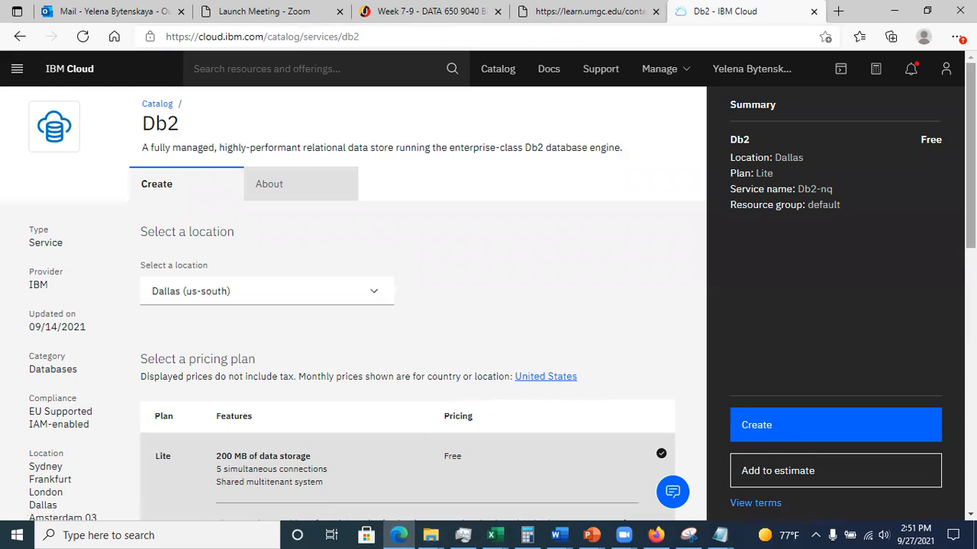
Step: Create a Db2 instance in Dallas on the free Lite plan and find it under Services and software in the resource list
click(427, 446)
scroll(426, 446, down, 2)
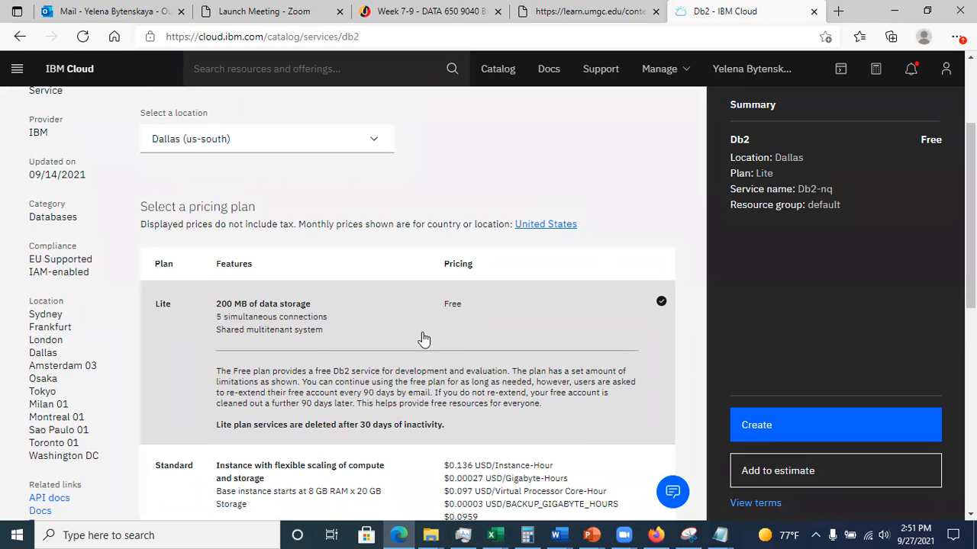
click(825, 431)
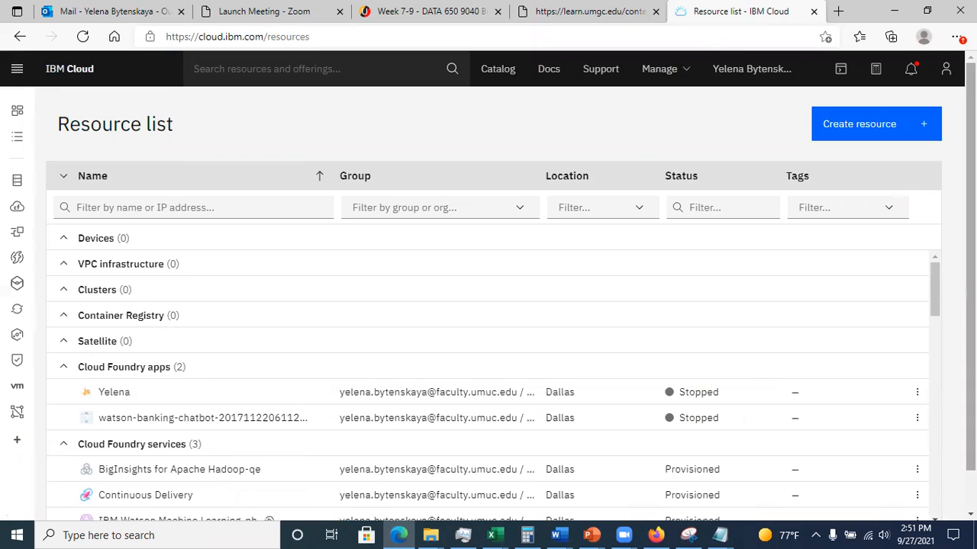
drag(931, 290, 946, 371)
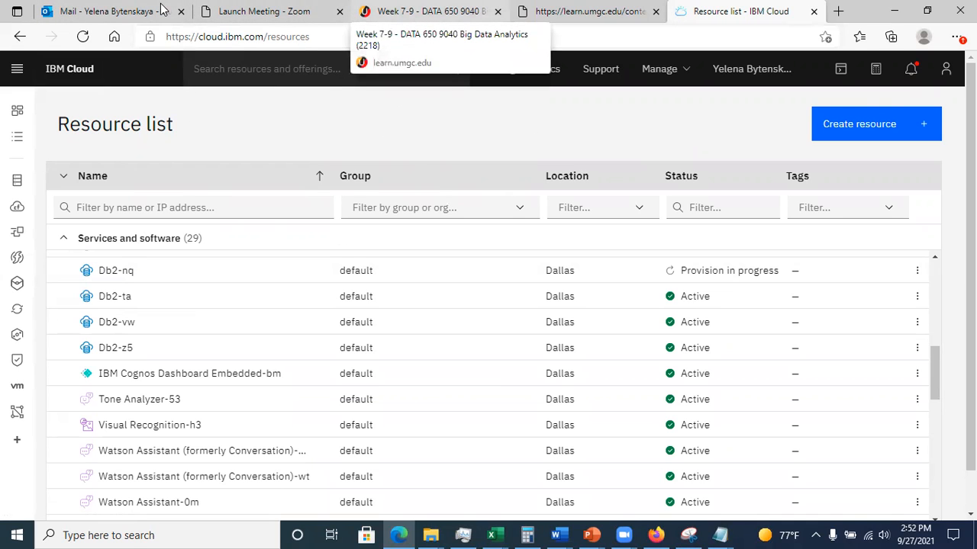
Step: Save the airline_sentiment.csv data file from the Week 7-9 course page to the Desktop
click(427, 11)
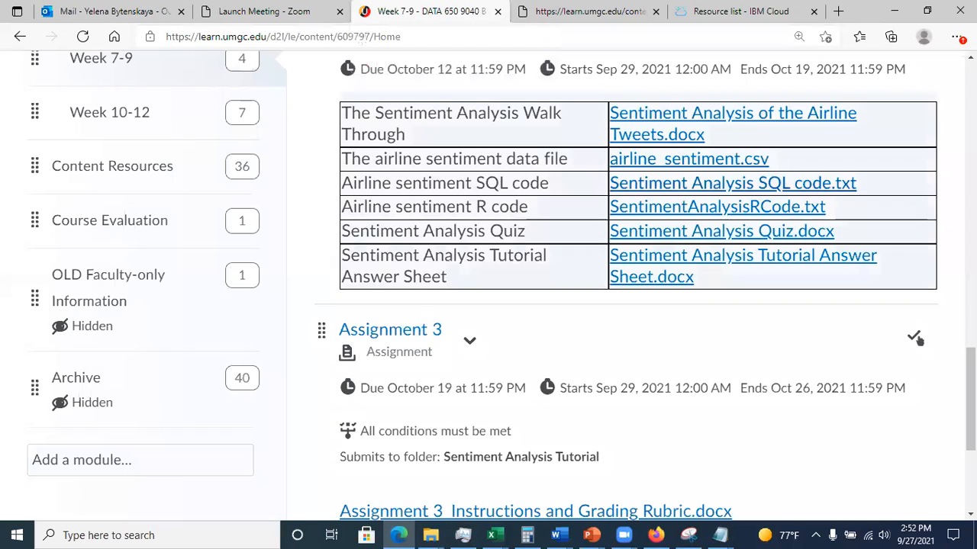
right_click(646, 165)
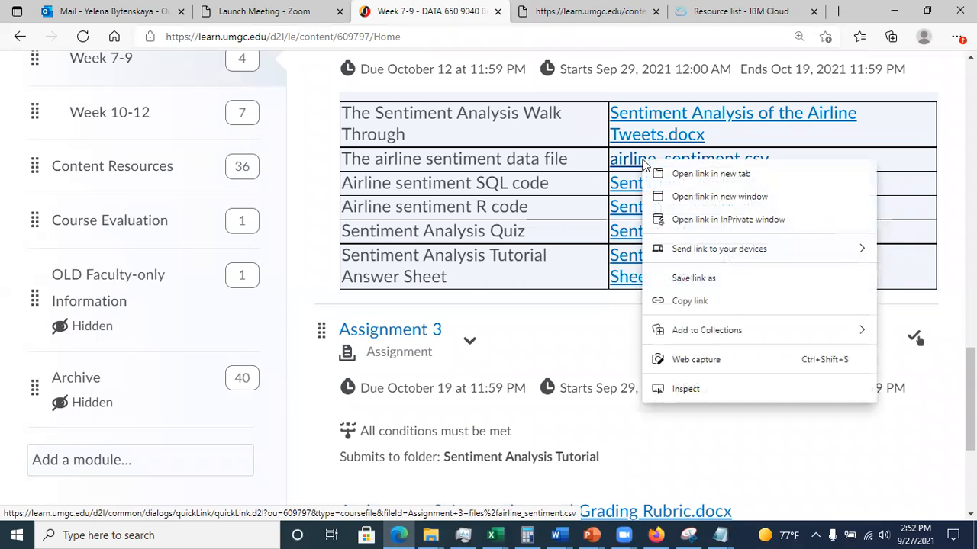
click(700, 279)
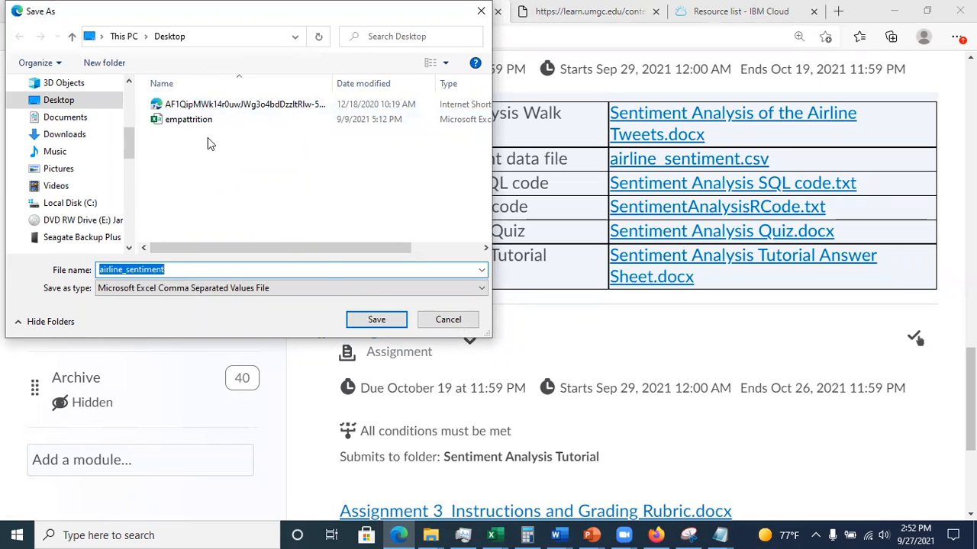
click(375, 320)
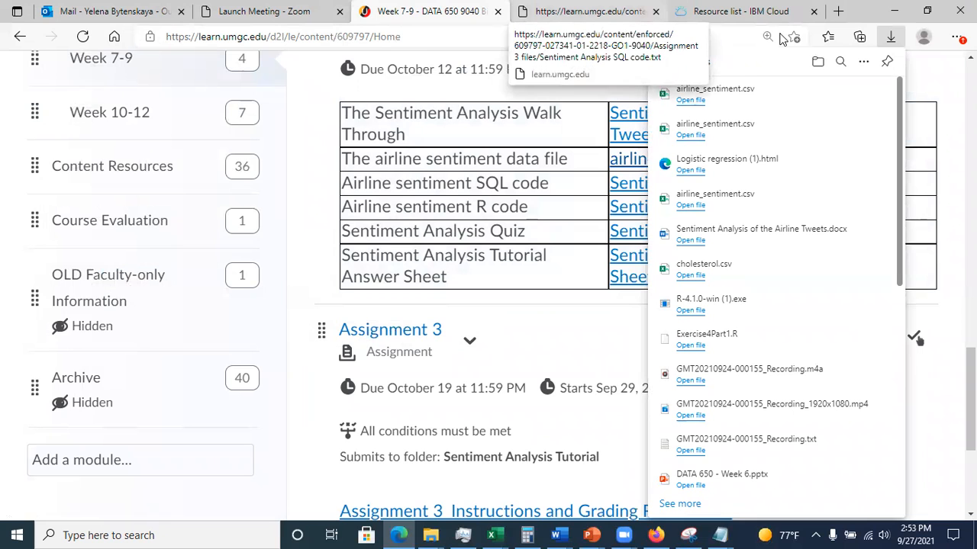
Step: Return to the IBM Cloud resource list and open the Db2-nq instance
key(ctrl+Tab)
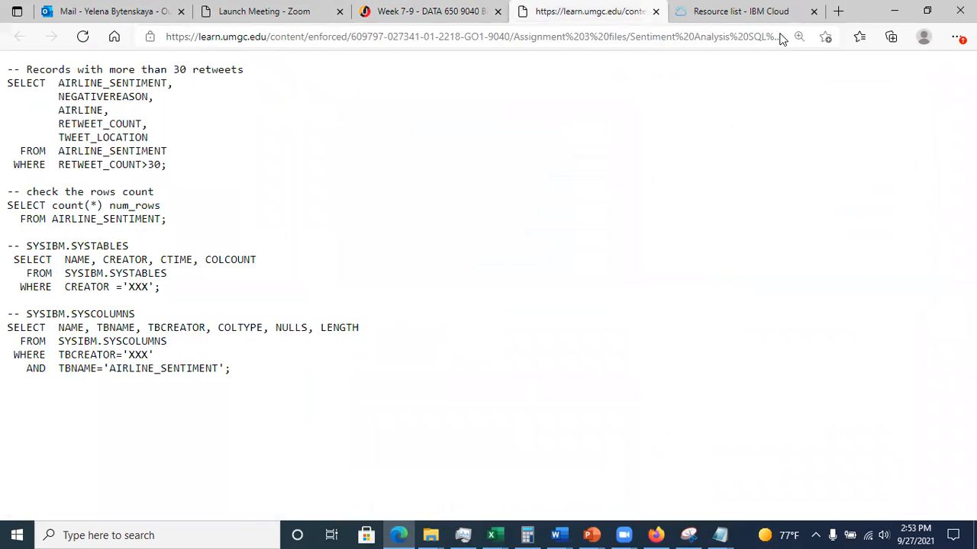
key(ctrl+Tab)
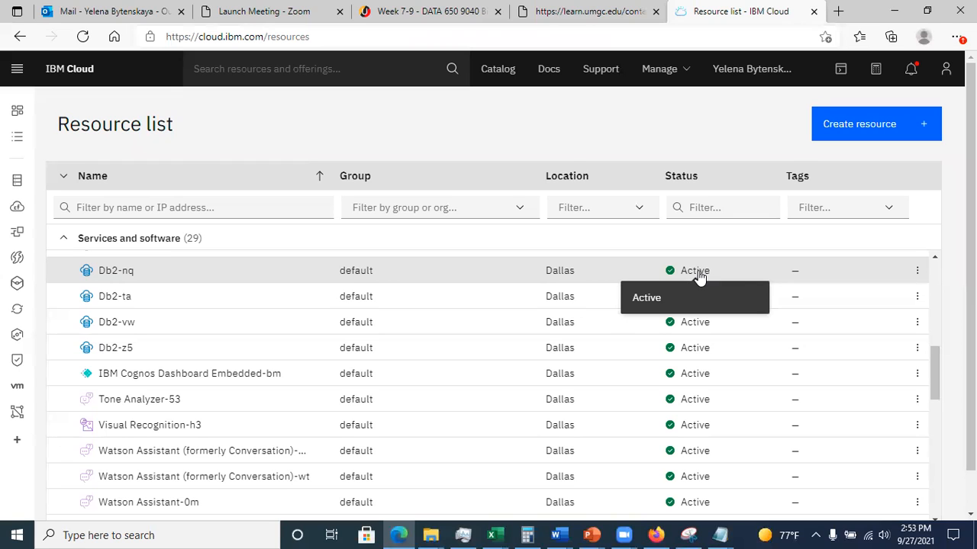
click(111, 273)
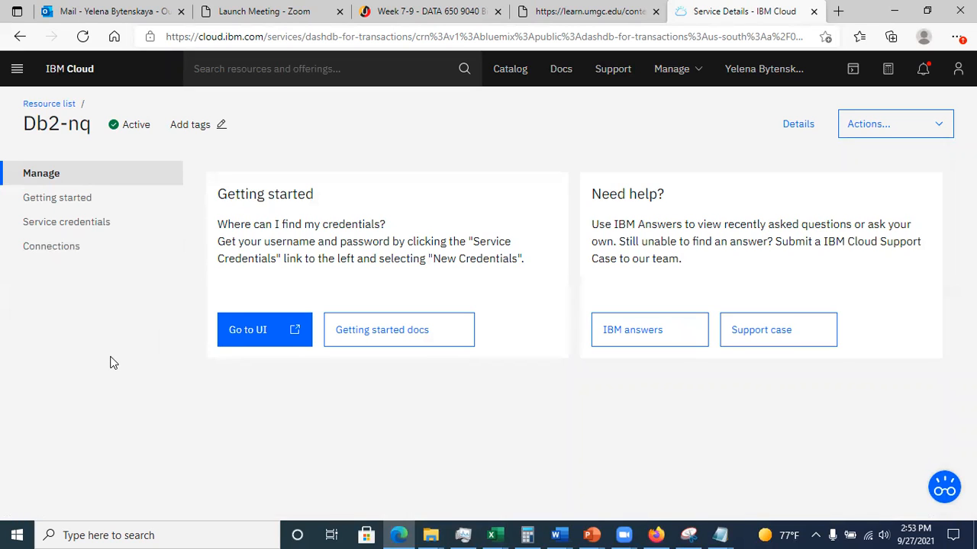
Step: Add a new service credential to the instance with the default name Service credentials-1 and the Manager role
click(86, 229)
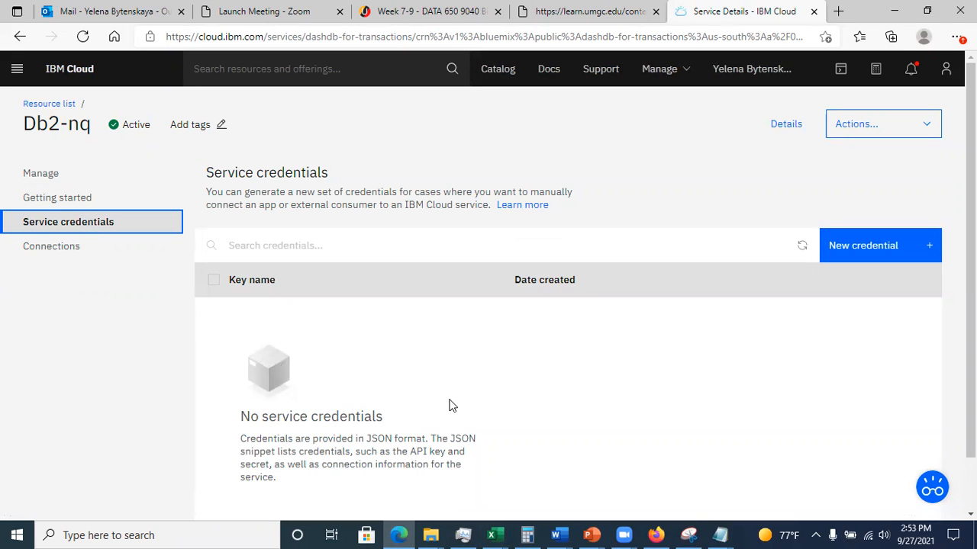
click(866, 247)
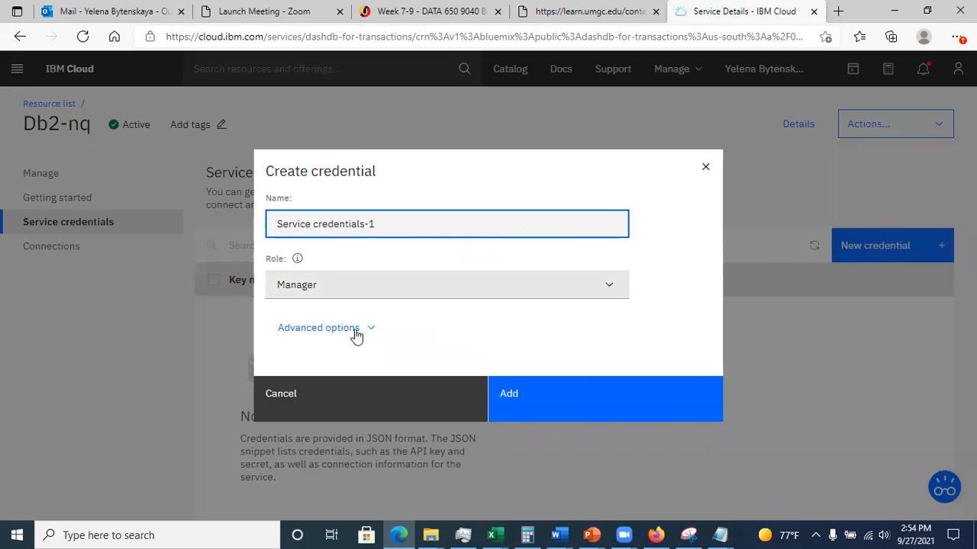
click(563, 399)
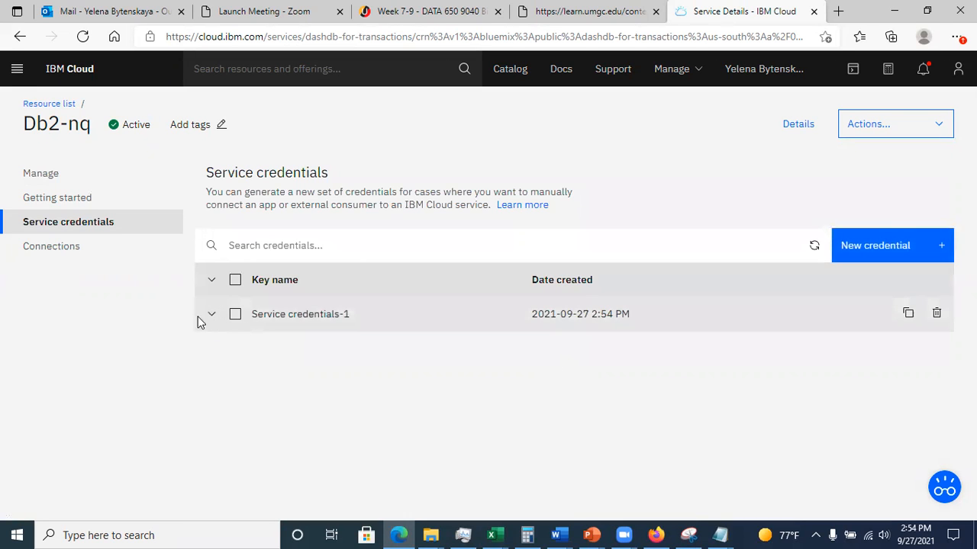
Step: Expand Service credentials-1 and copy its username into a blank Notepad document
click(212, 319)
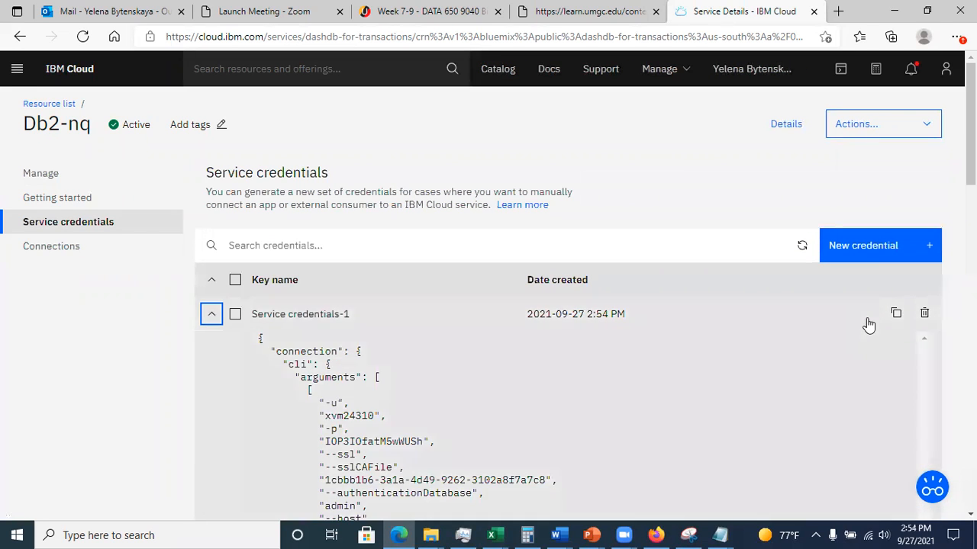
scroll(534, 344, down, 1)
scroll(440, 257, down, 2)
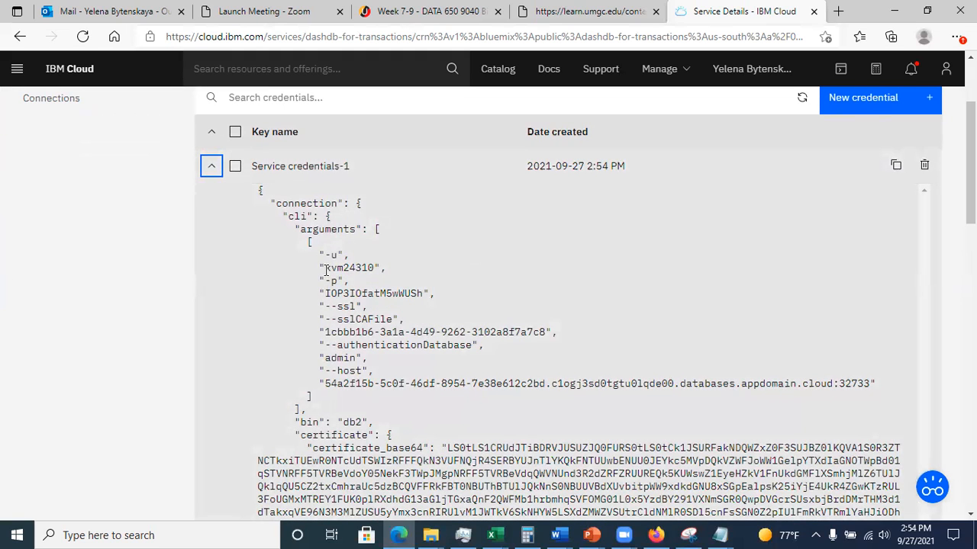
drag(326, 271, 376, 270)
key(ctrl+c)
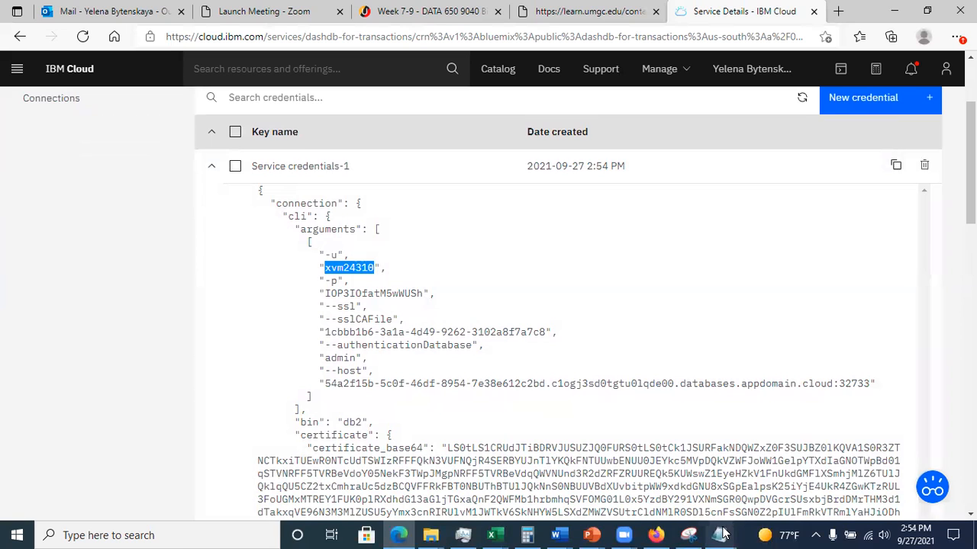
mouse_move(723, 535)
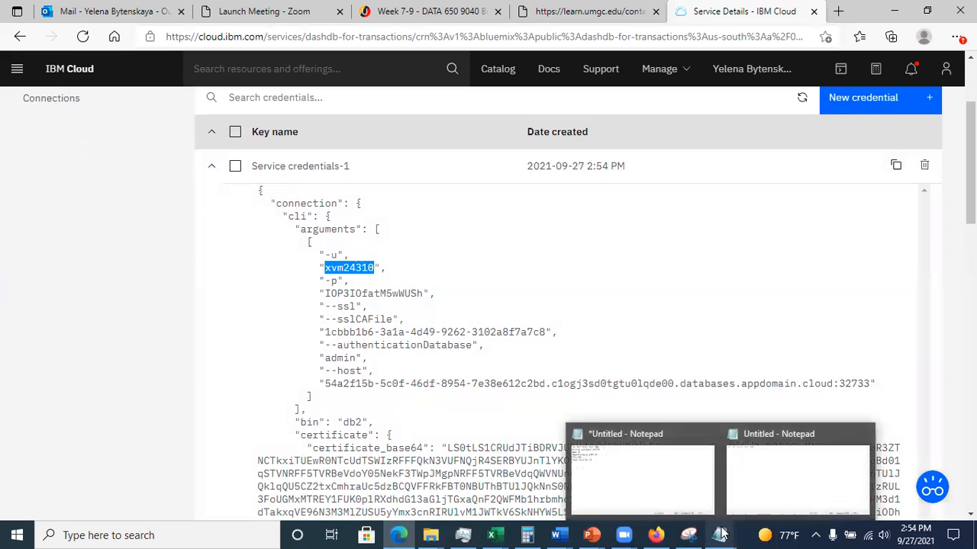
click(775, 484)
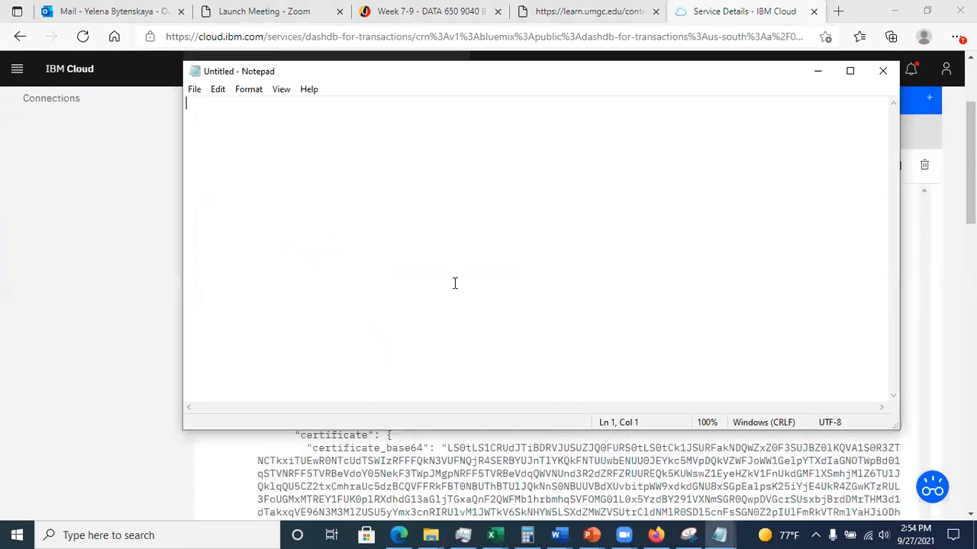
key(ctrl+v)
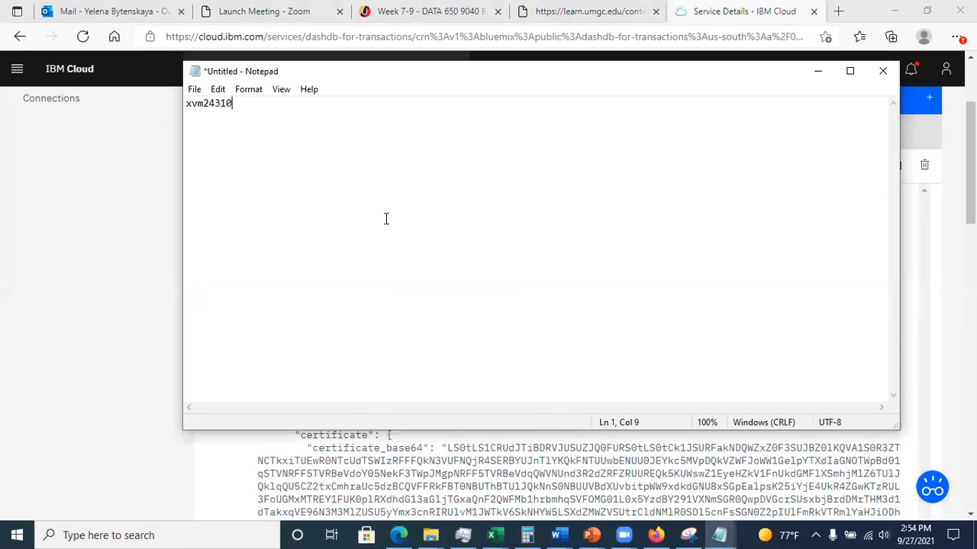
Step: Copy the password from the service credential into Notepad, leaving a blank line below the username
click(132, 312)
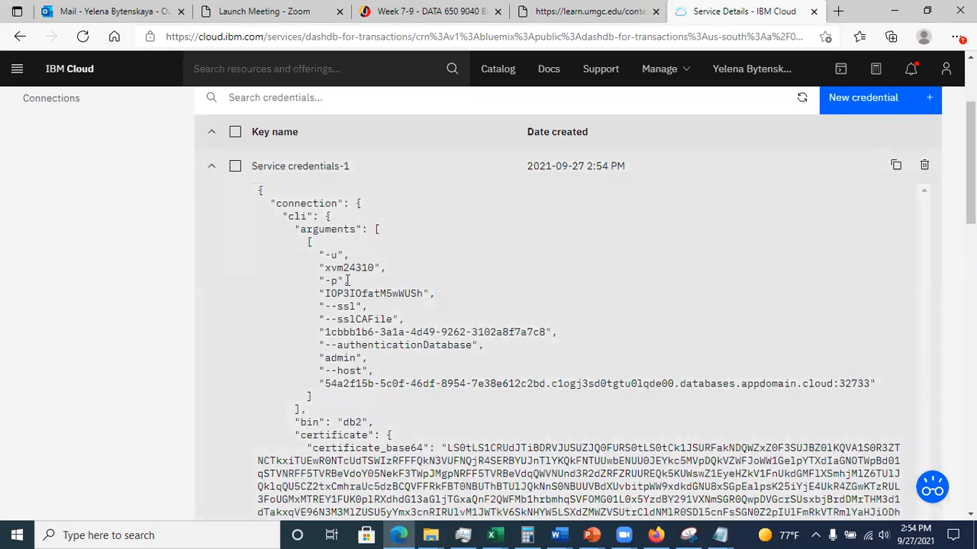
drag(324, 293, 422, 293)
key(ctrl+c)
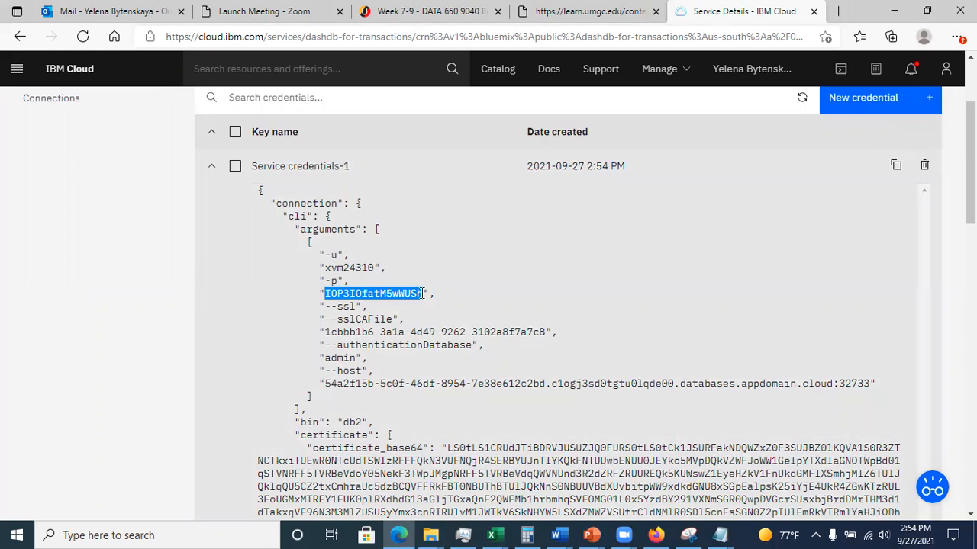
key(alt+Tab)
key(Return)
key(Return)
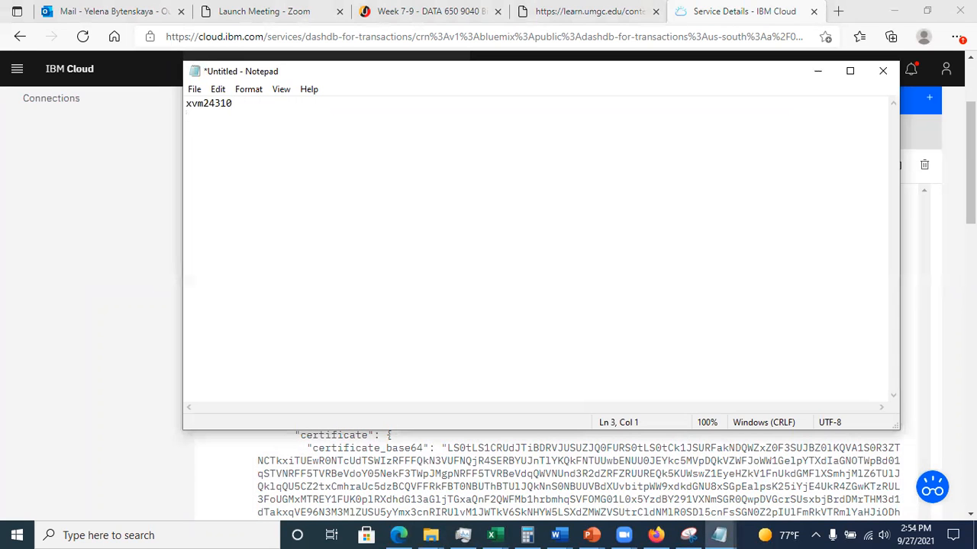
key(ctrl+v)
Step: Copy the host name with port from the service credential into Notepad below the password, and return to the browser
click(87, 342)
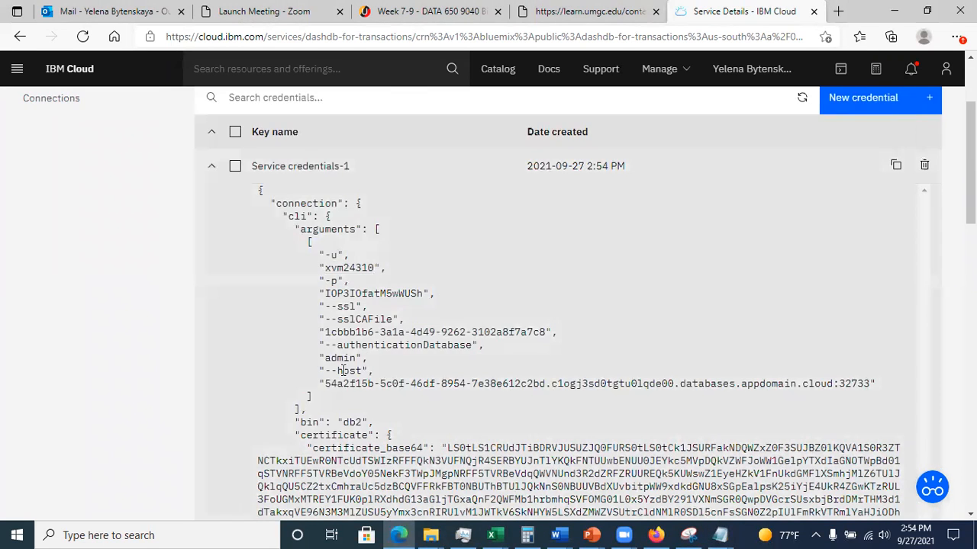
drag(326, 384, 869, 383)
key(ctrl+c)
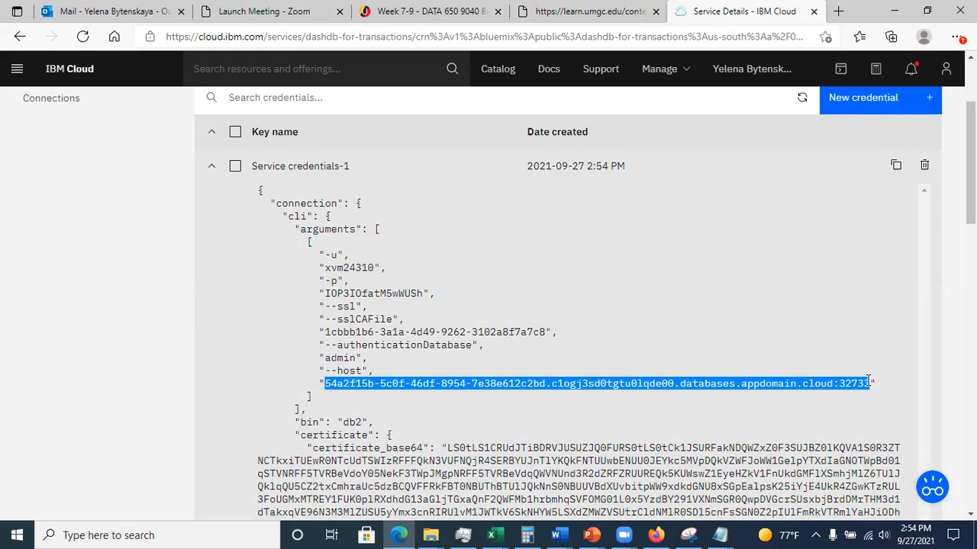
key(alt+Tab)
key(ctrl+v)
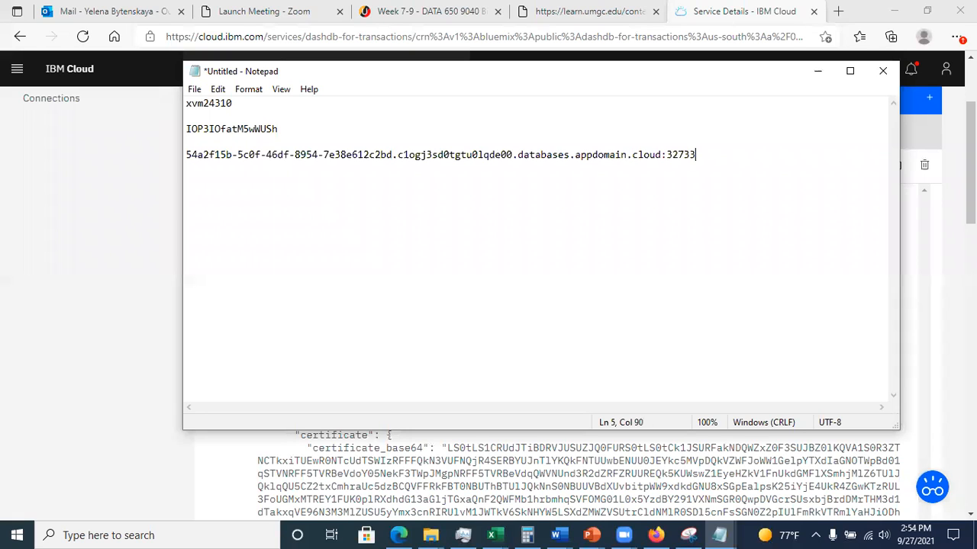
click(187, 103)
click(126, 189)
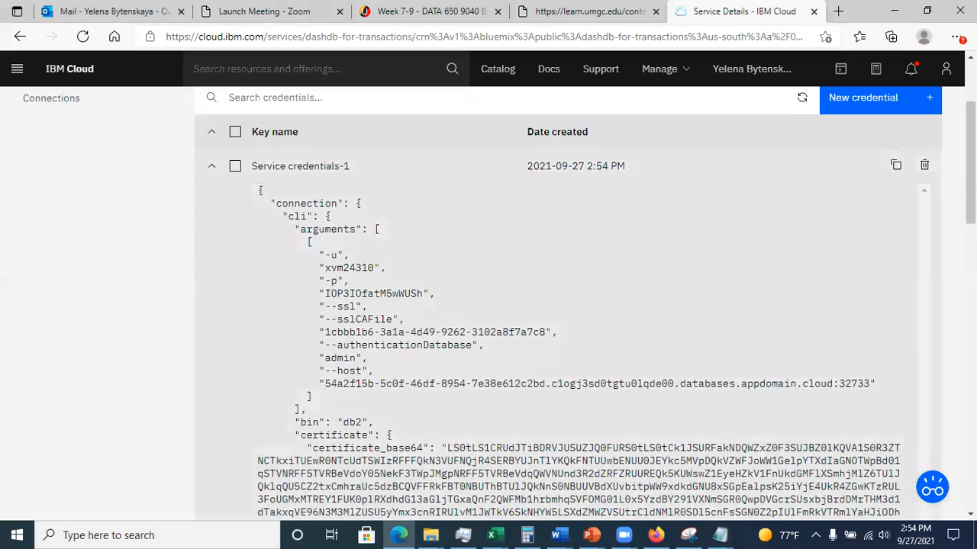
Step: Launch the Db2 web console from the instance's Manage page and expand the console's navigation
scroll(115, 176, up, 2)
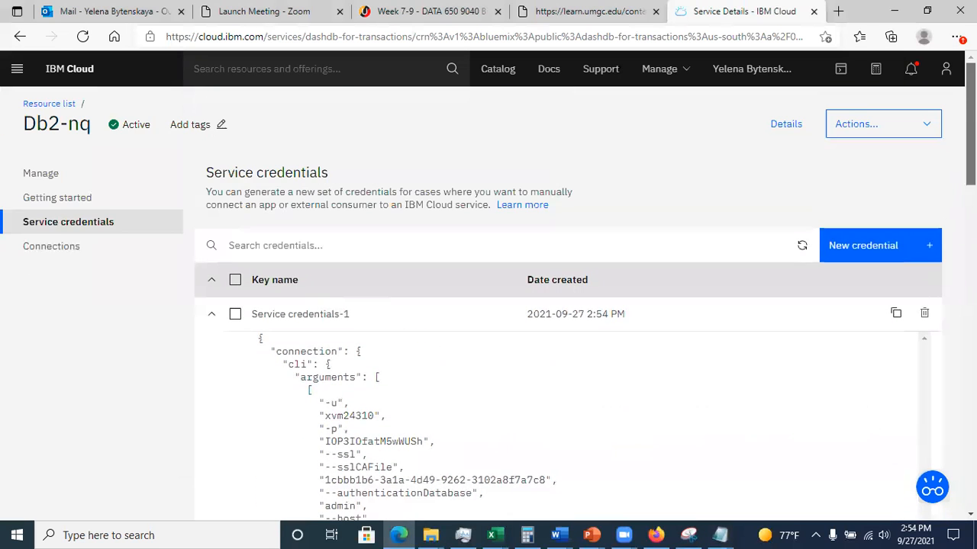
click(47, 177)
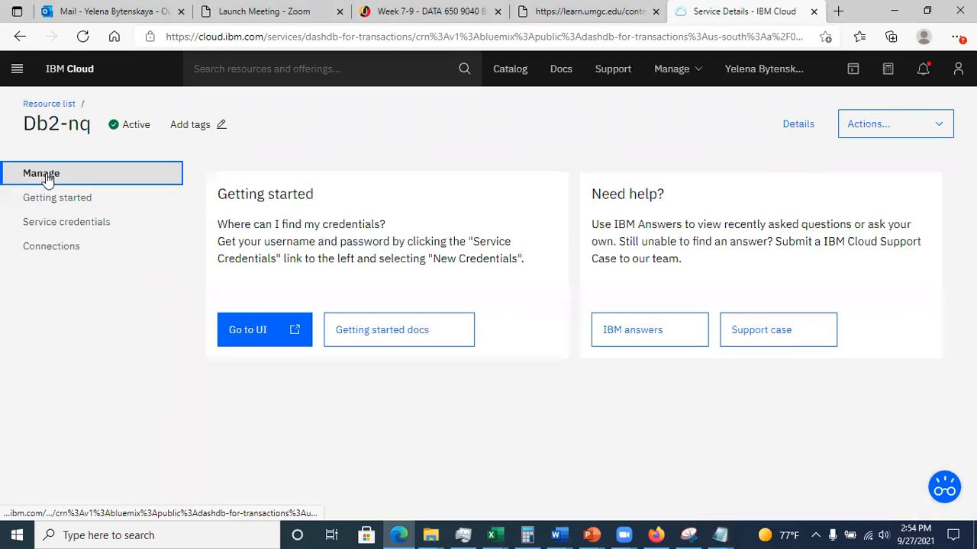
click(254, 336)
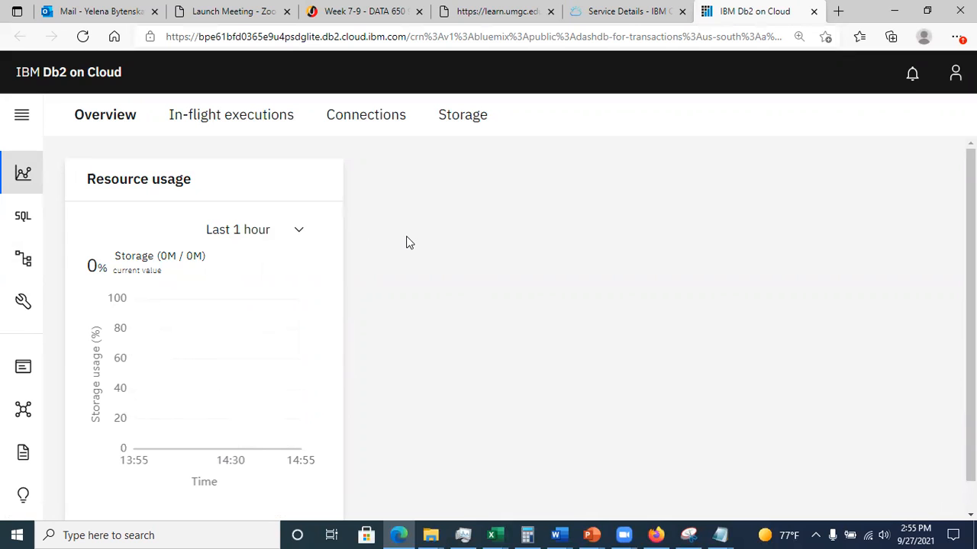
click(23, 120)
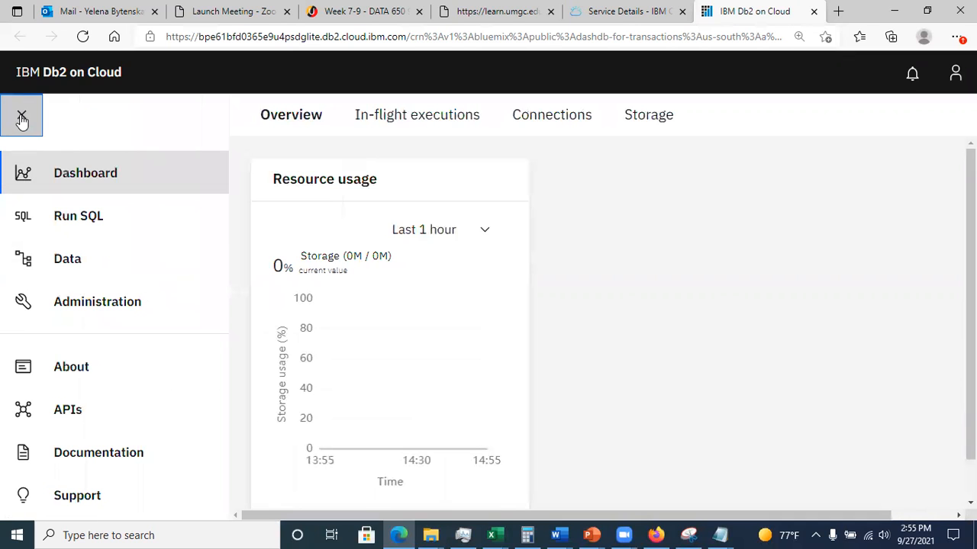
Step: Choose airline_sentiment.csv from the Desktop as the data file to load and proceed to the load target selection
click(69, 257)
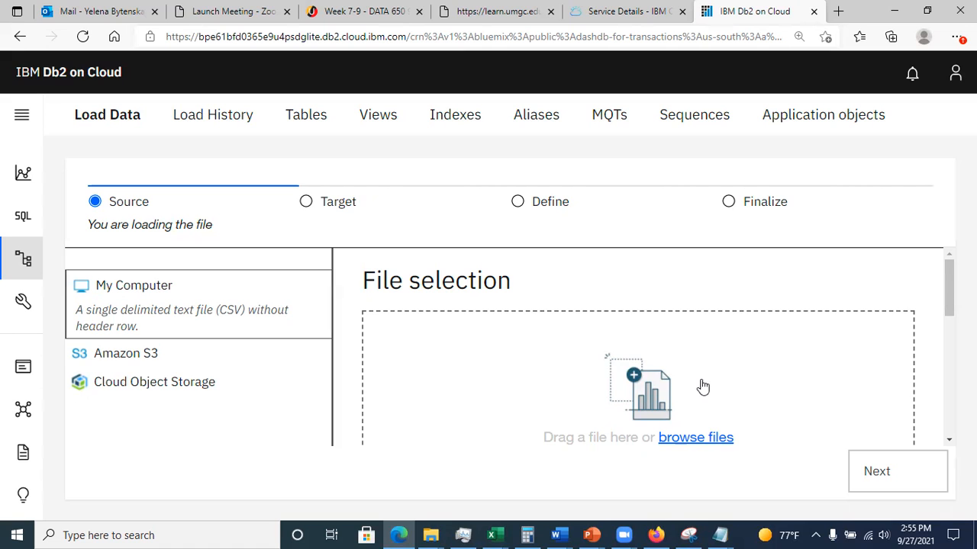
click(679, 440)
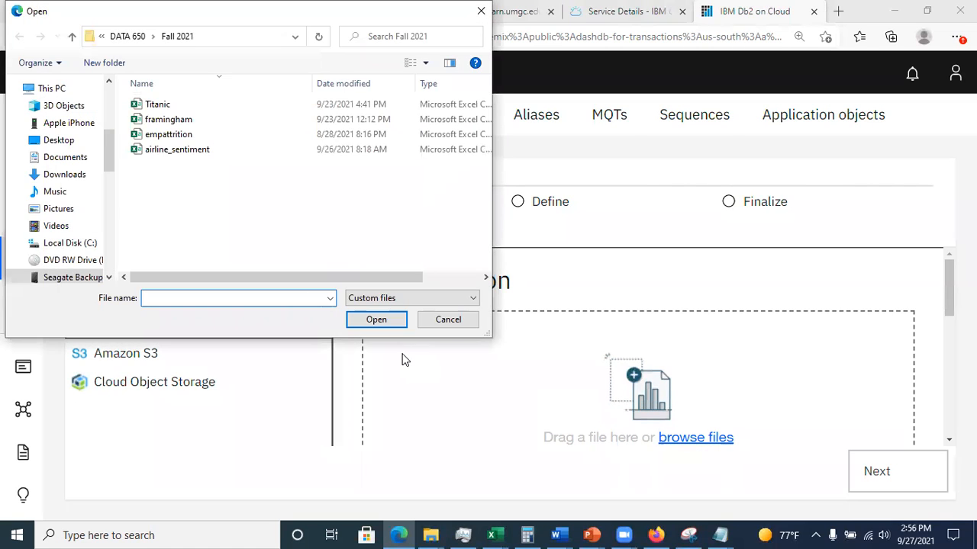
drag(111, 159, 116, 107)
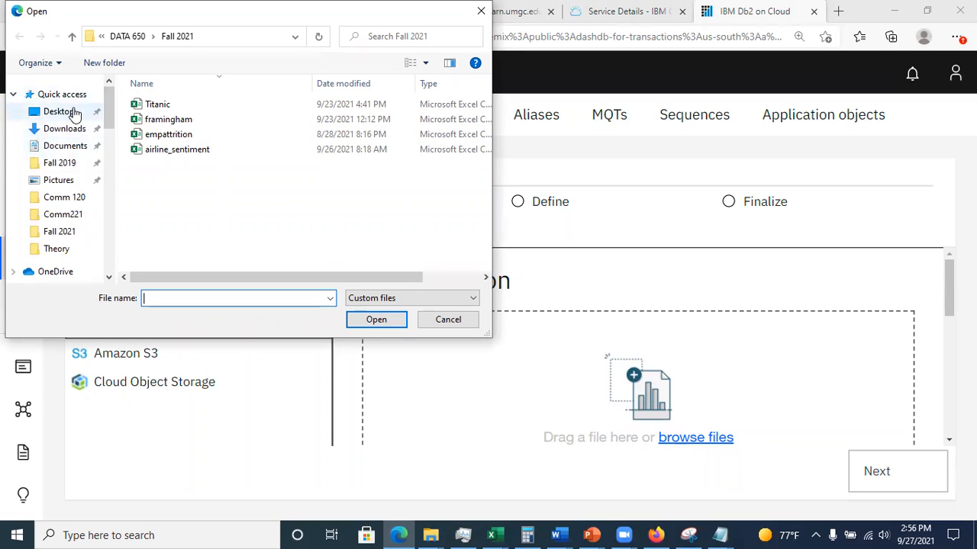
click(61, 111)
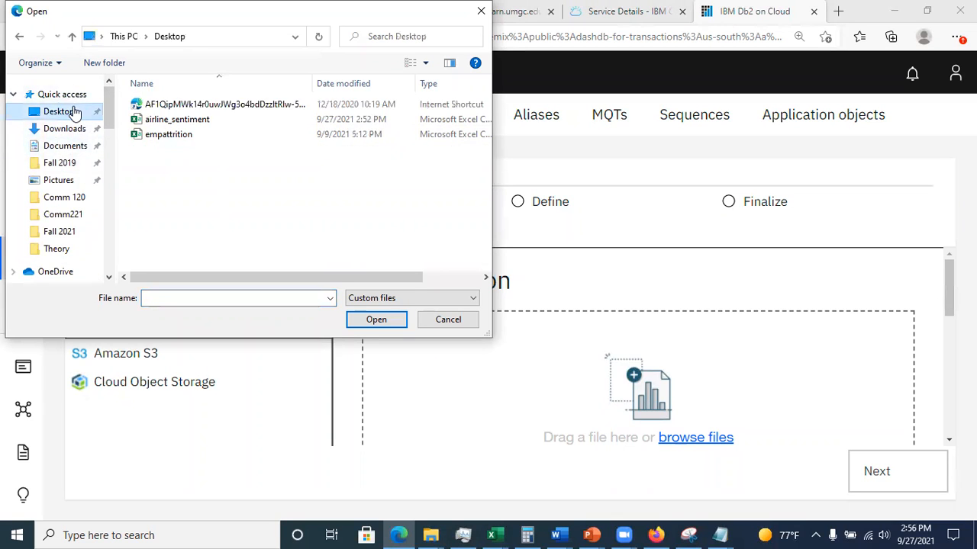
click(201, 120)
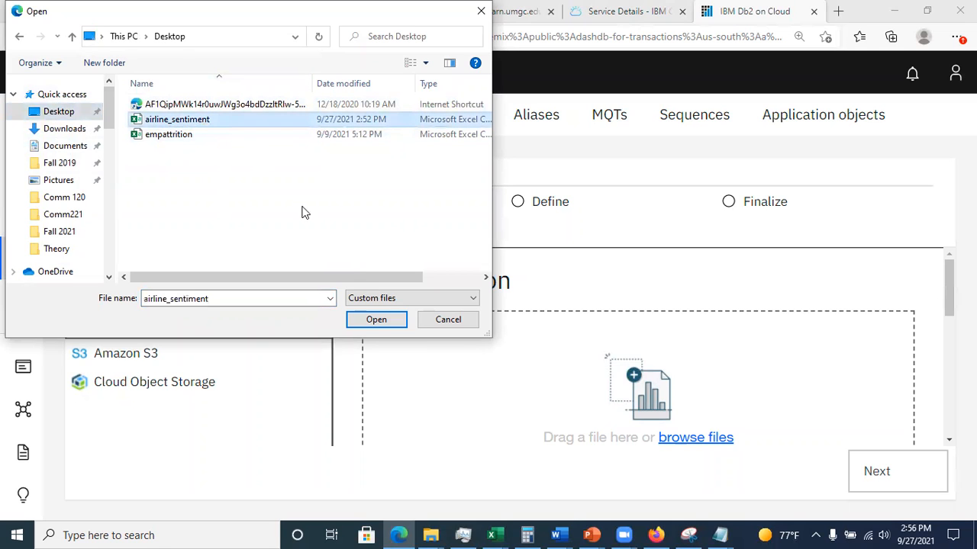
click(376, 321)
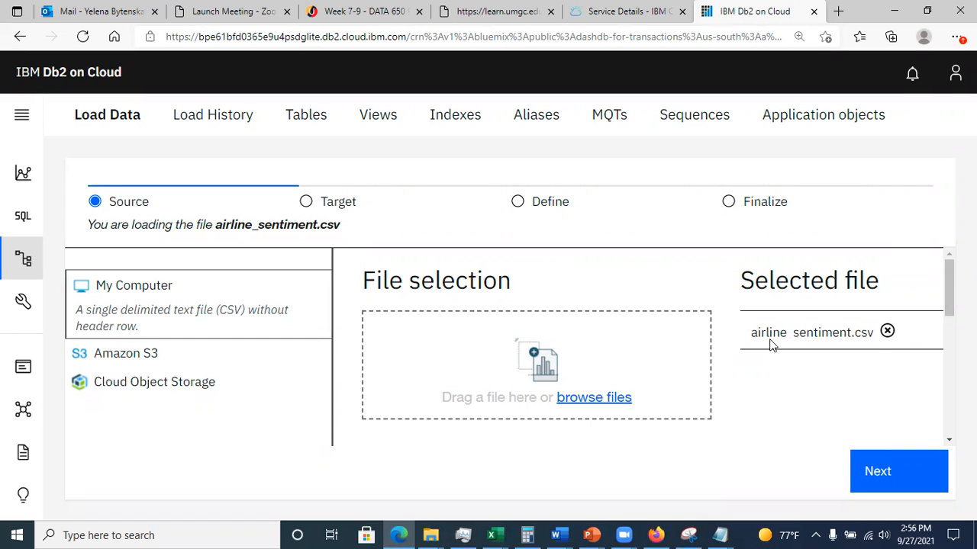
click(900, 471)
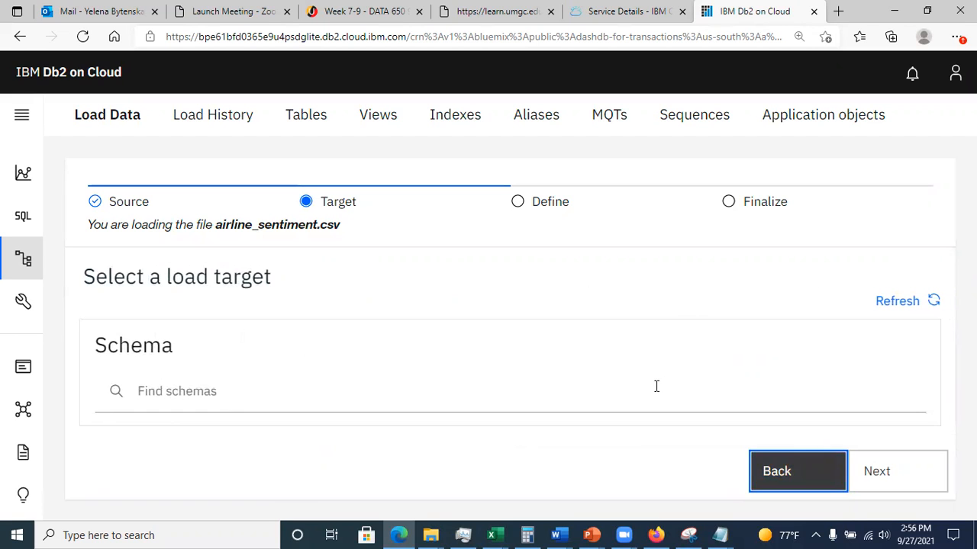
Step: Compare the listed schema with the username in Notepad, select that schema as the load target, and copy its name
key(ctrl+minus)
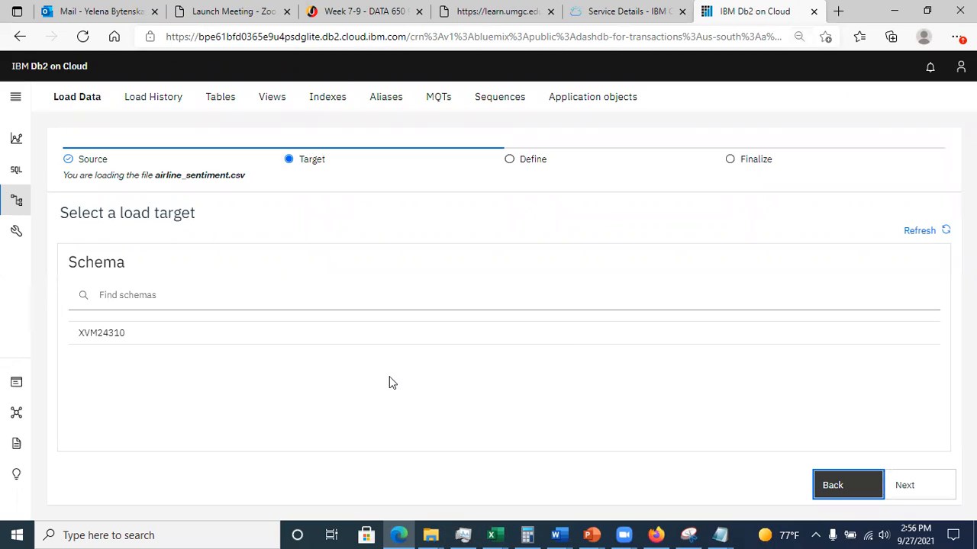
key(ctrl+plus)
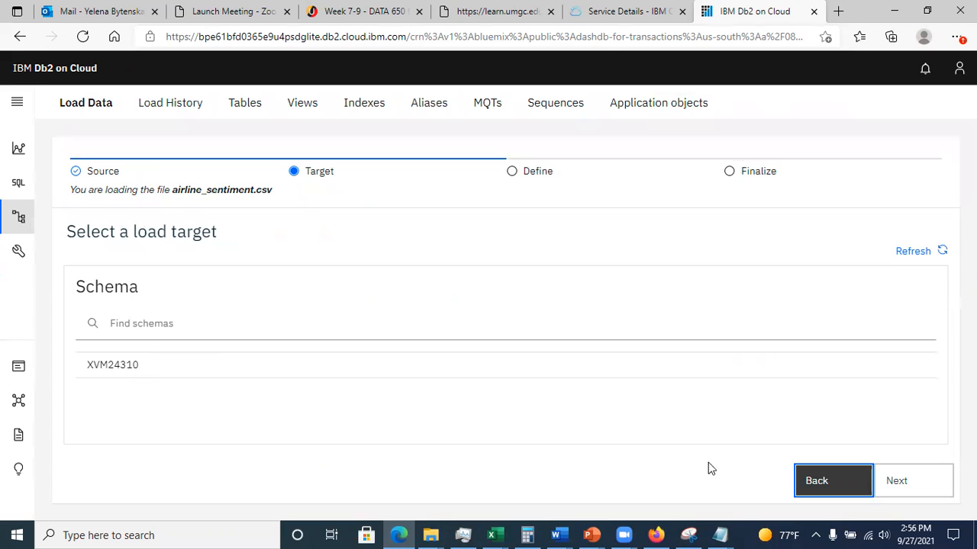
mouse_move(719, 535)
click(787, 451)
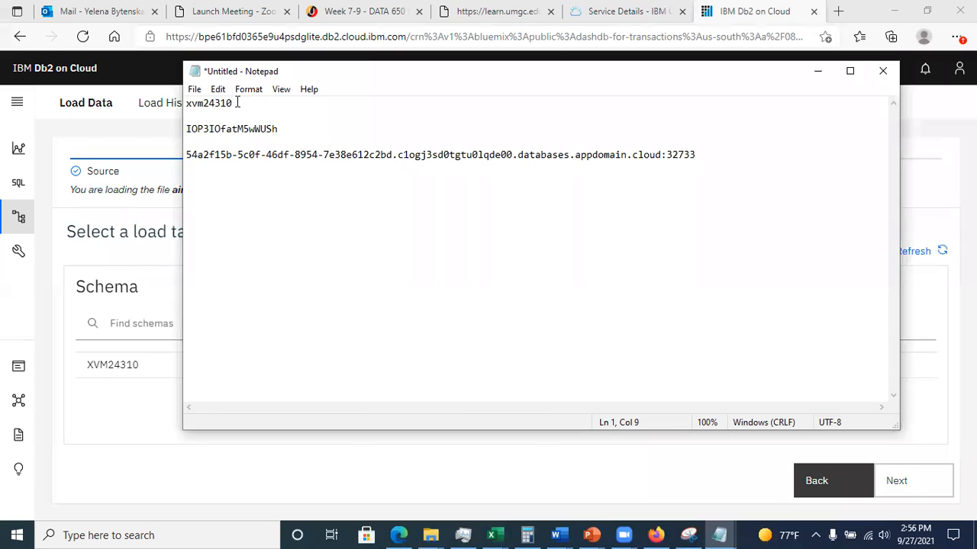
drag(89, 370, 139, 367)
key(ctrl+c)
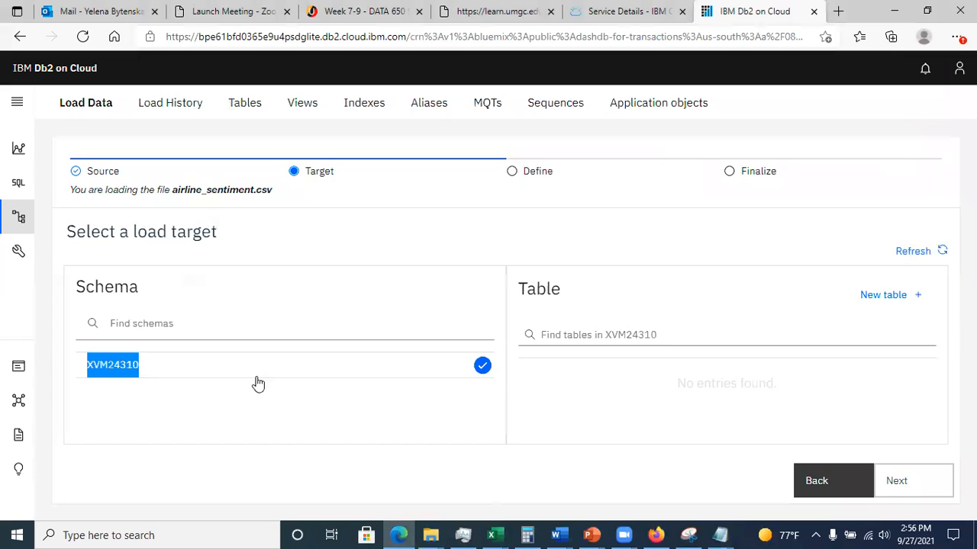
Step: Paste the schema name into the Notepad credentials document below the username, separated by a blank line, and return to the browser
click(718, 533)
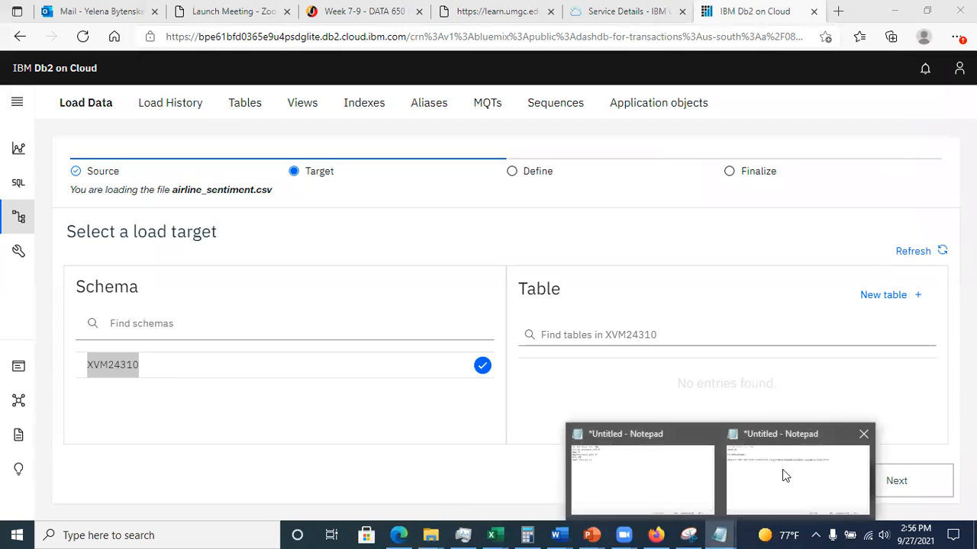
click(795, 486)
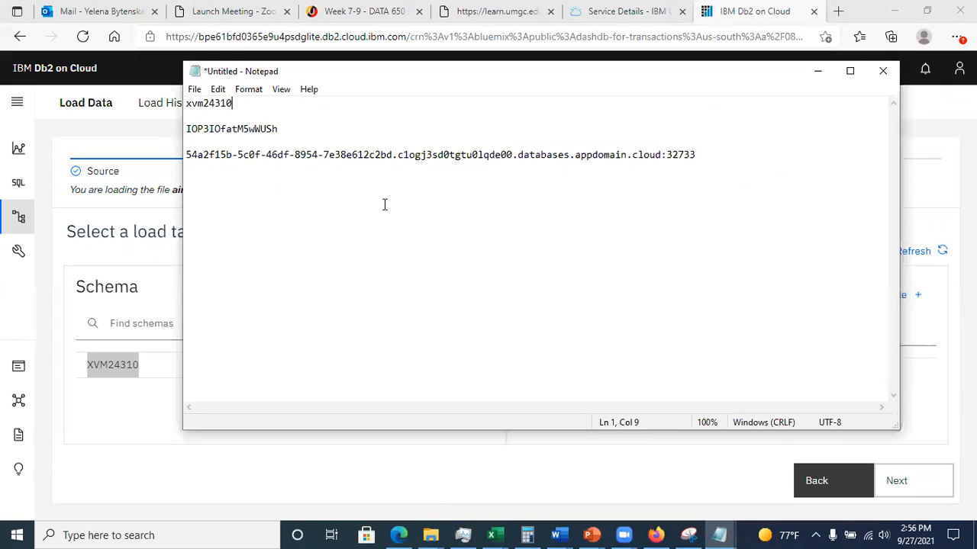
key(Return)
key(Return)
key(ctrl+v)
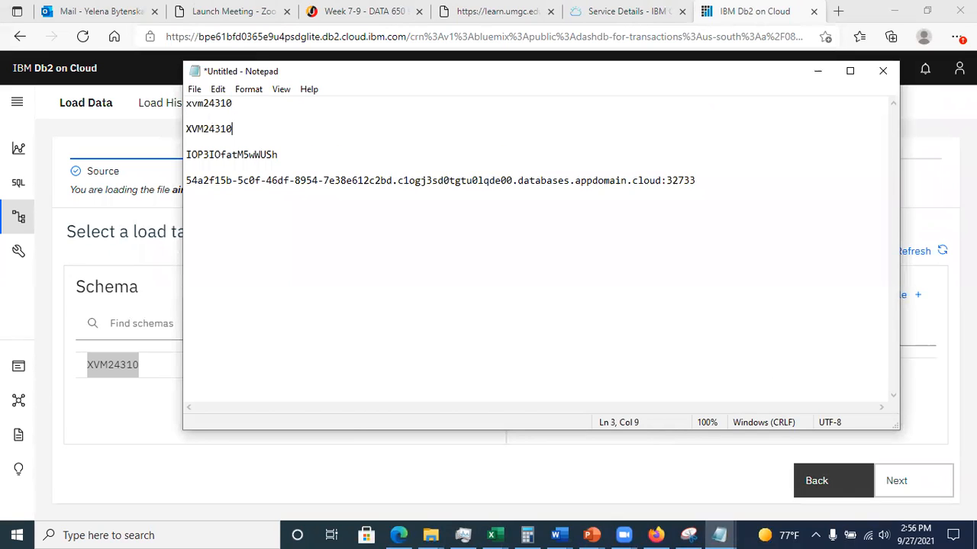
click(137, 435)
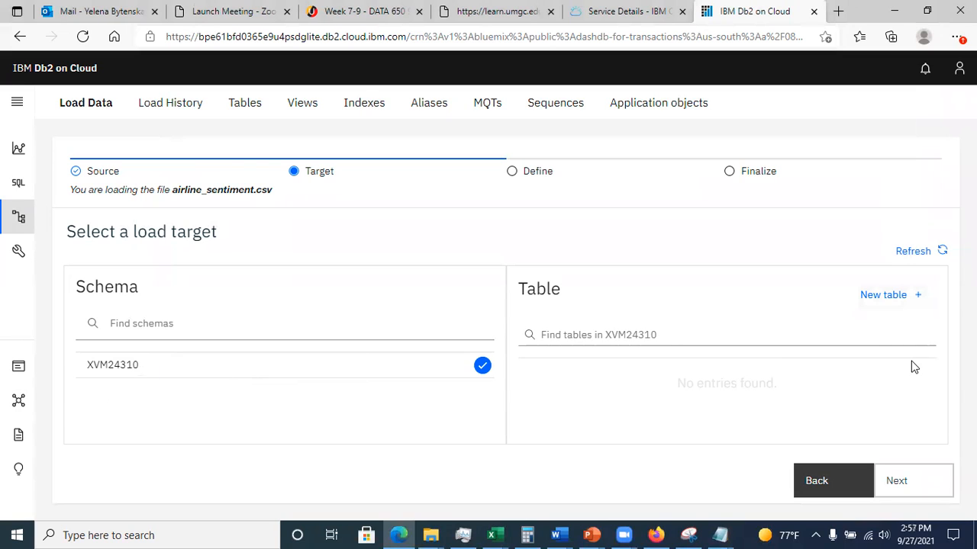
Step: Create a new table named AIRLINE_SENTIMENT in the selected schema and proceed to the column definitions
click(895, 297)
click(750, 332)
text(A)
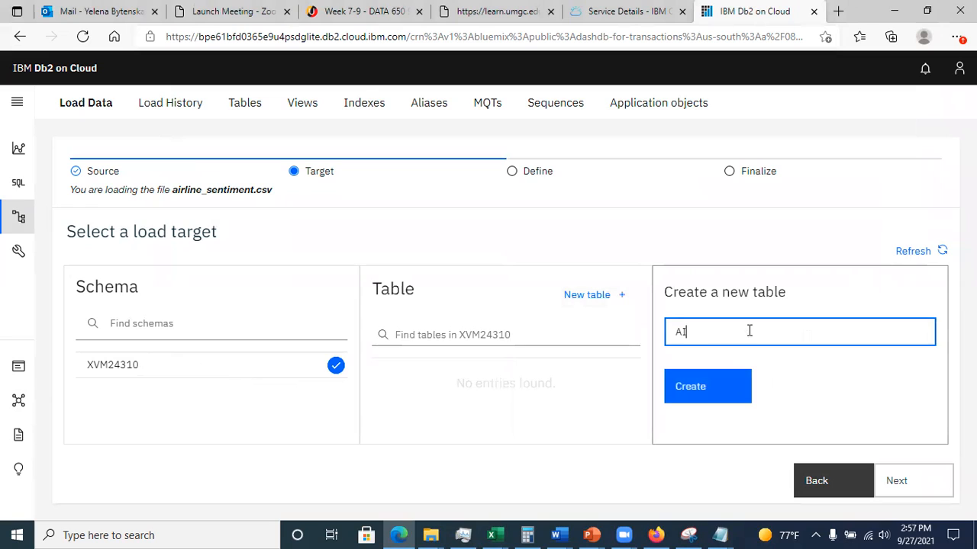
text(IRLINE_SENTIMENT)
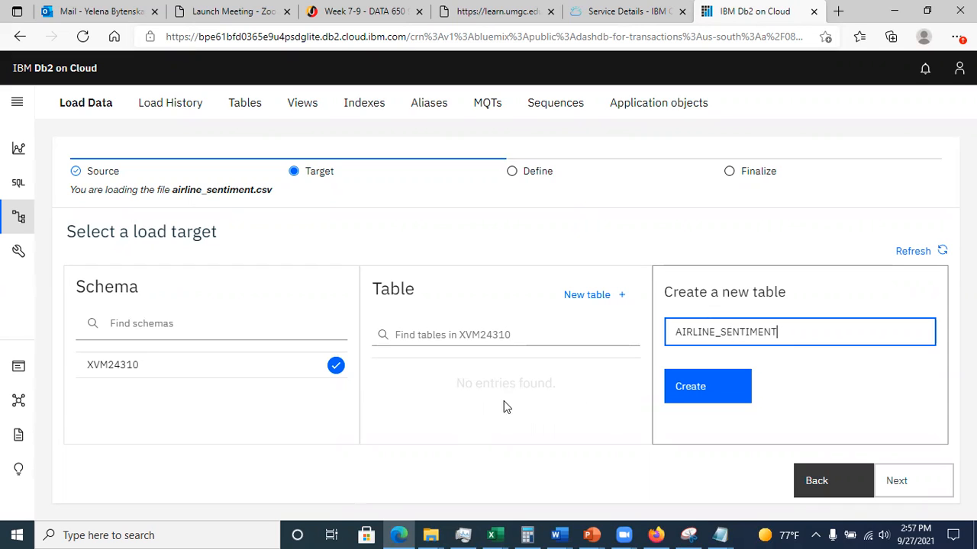
click(700, 391)
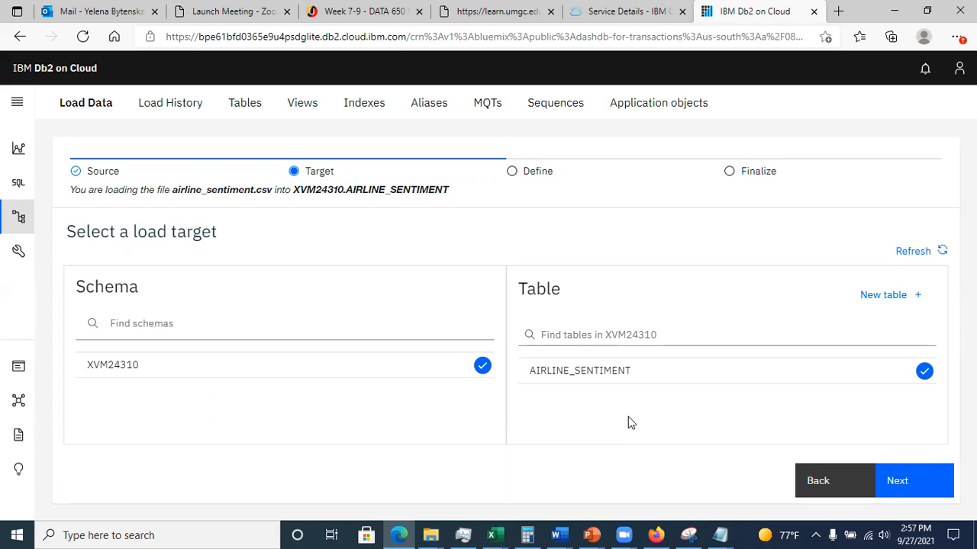
click(927, 486)
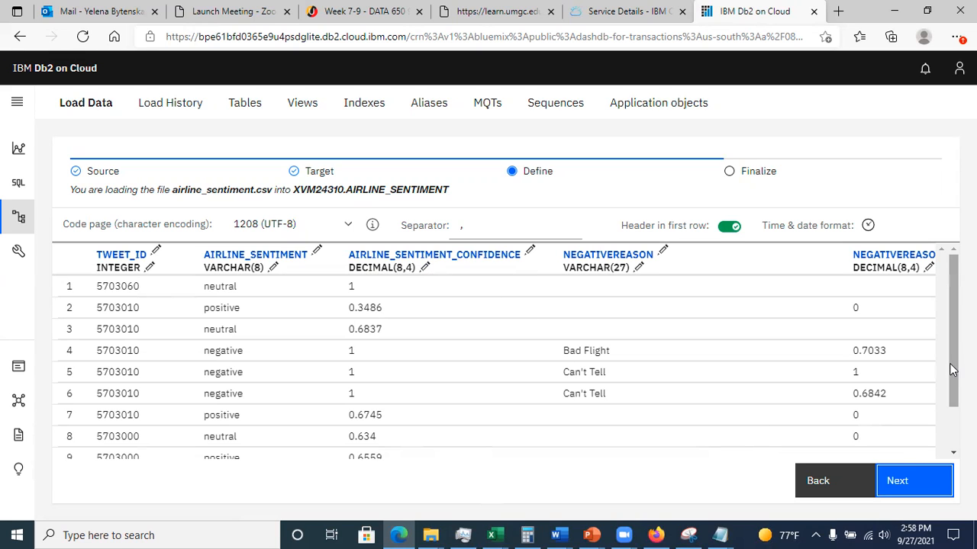
Step: Examine the previewed rows and columns, and check the list of required column lengths in the other Notepad document
scroll(952, 368, down, 1)
scroll(952, 351, up, 1)
scroll(952, 351, down, 1)
scroll(951, 351, up, 1)
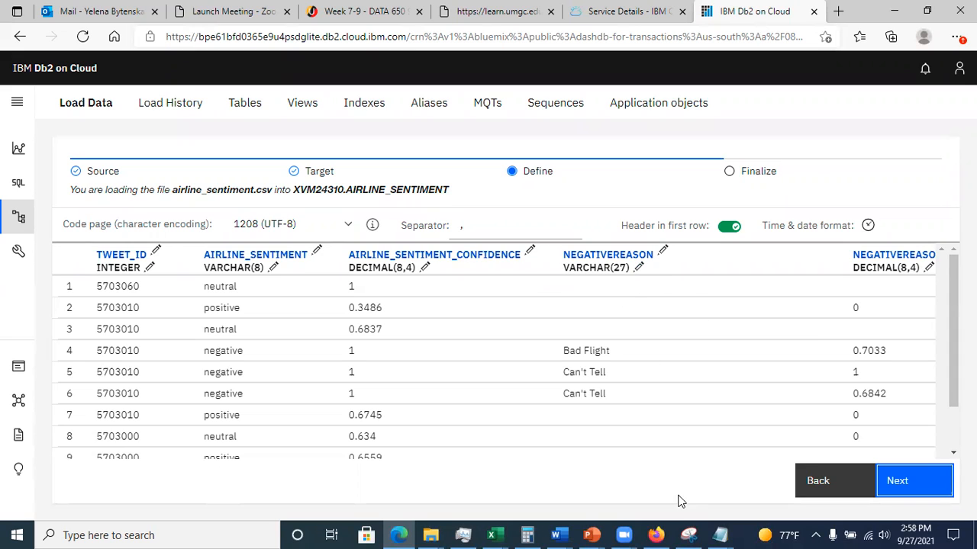
mouse_move(720, 535)
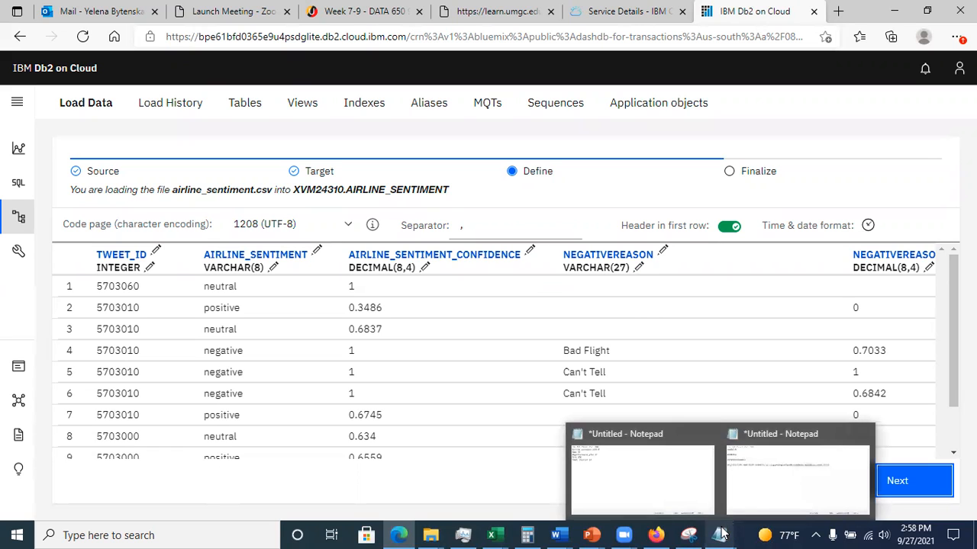
click(632, 486)
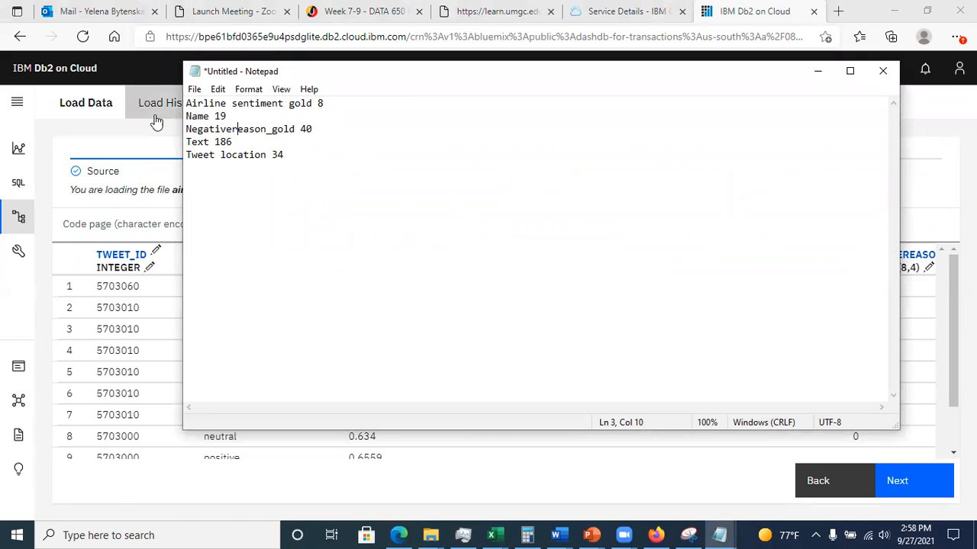
click(643, 142)
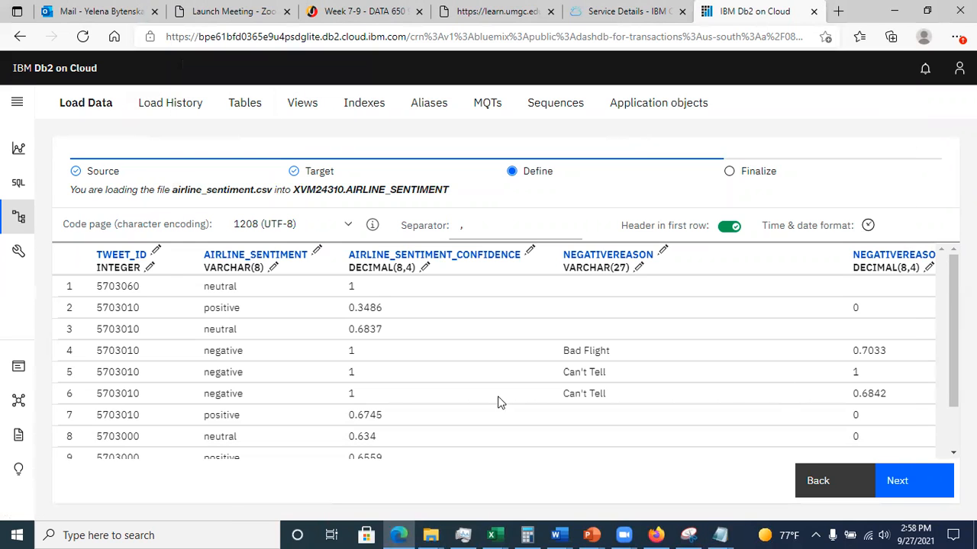
Step: Set the maximum number of characters of the AIRLINE_SENTIMENT_GOLD column to 8
scroll(953, 343, down, 1)
scroll(505, 351, up, 1)
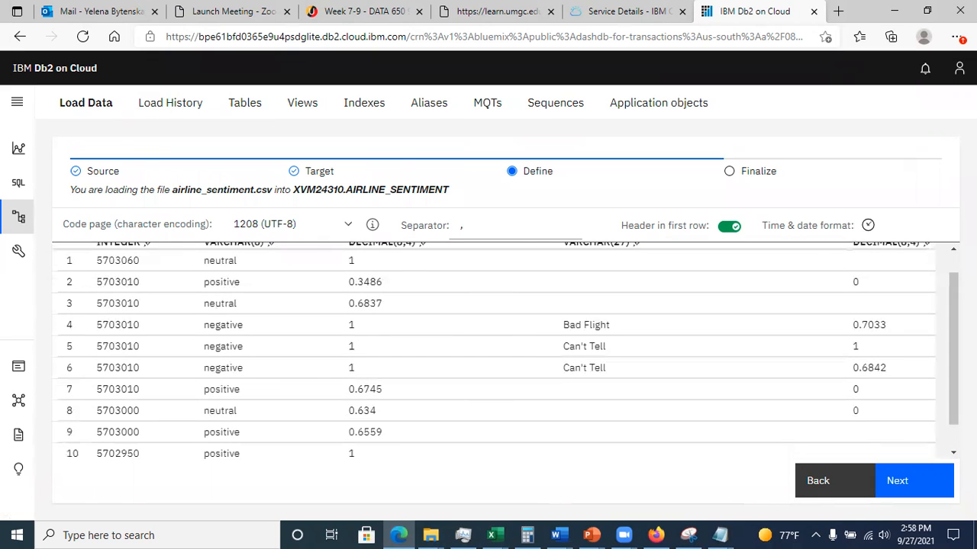
key(ctrl+minus)
drag(302, 461, 496, 479)
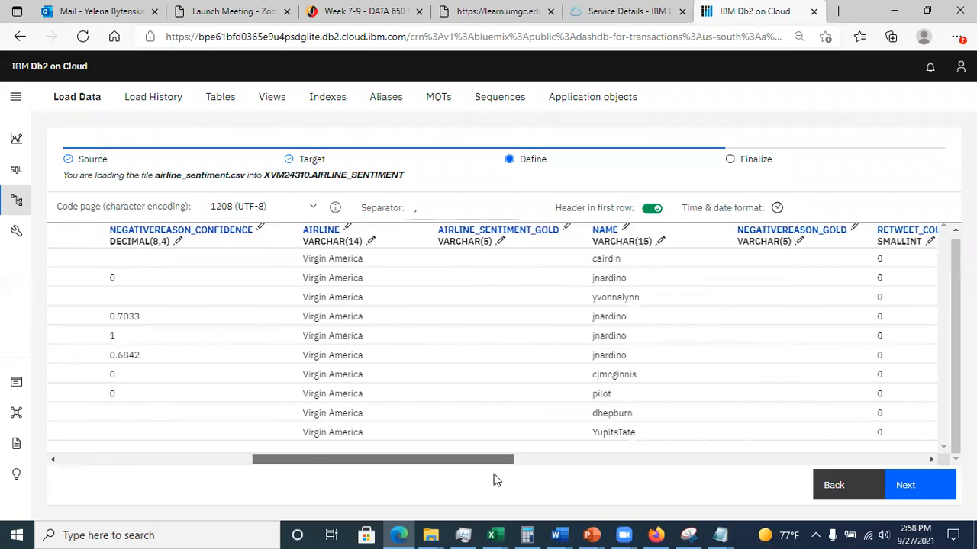
click(496, 242)
drag(454, 292, 439, 290)
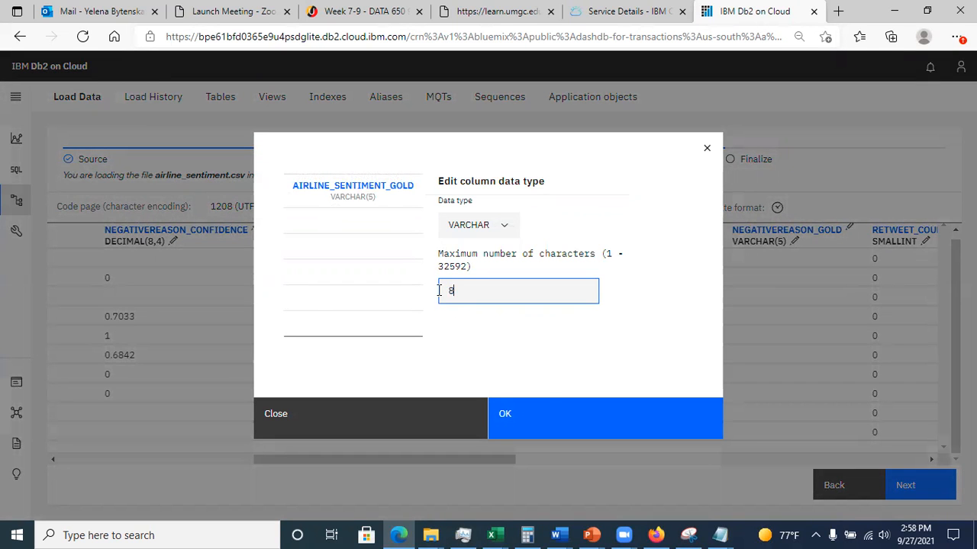
click(567, 417)
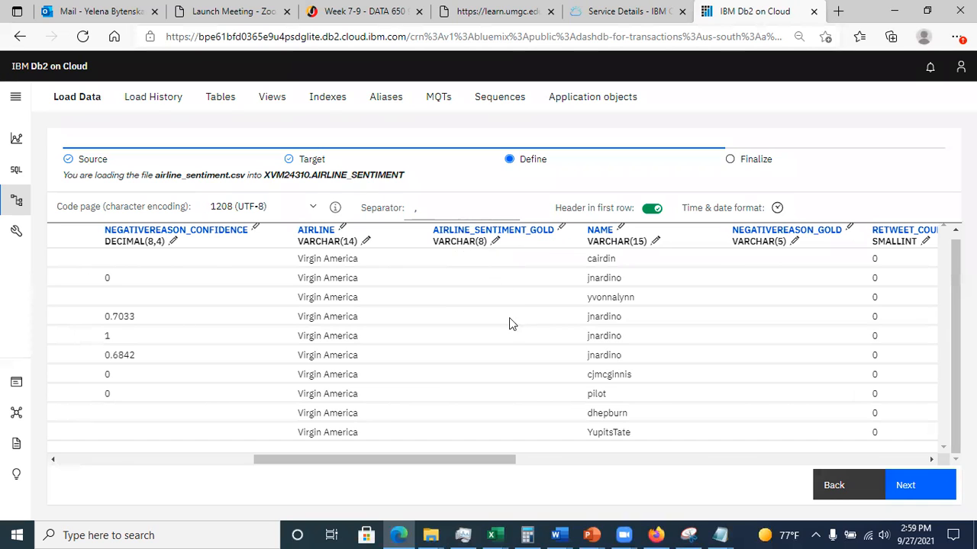
Step: Check the noted length for the NAME column in Notepad and set its maximum number of characters to 19
mouse_move(719, 535)
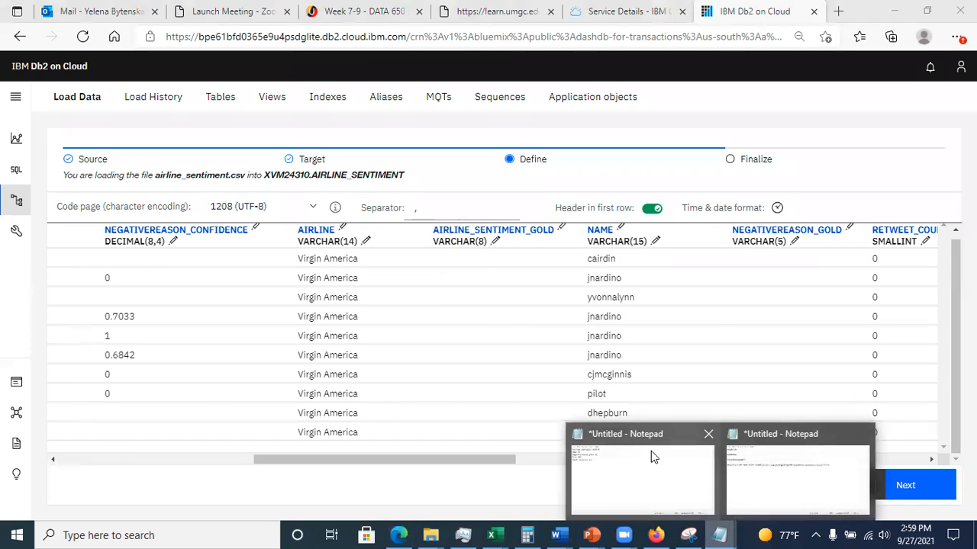
click(619, 451)
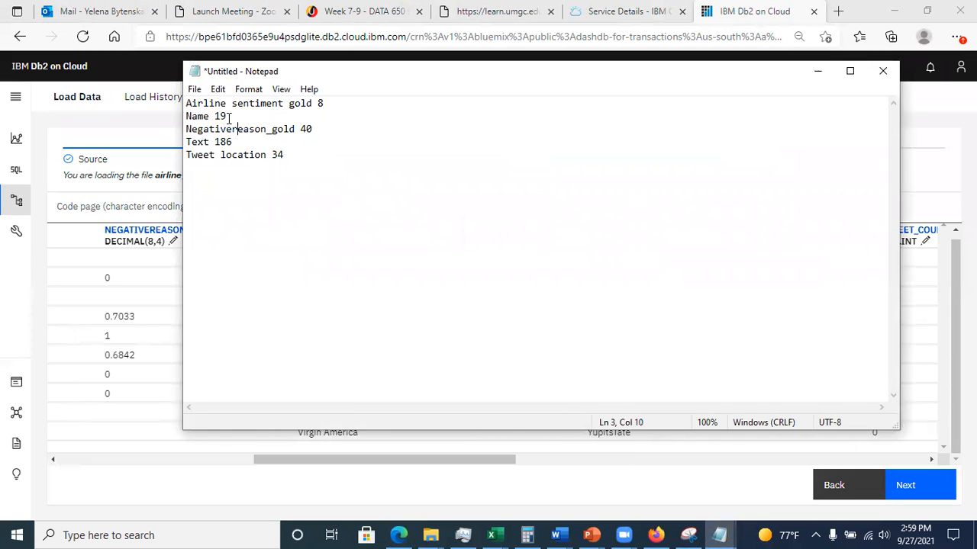
click(451, 485)
drag(424, 459, 474, 461)
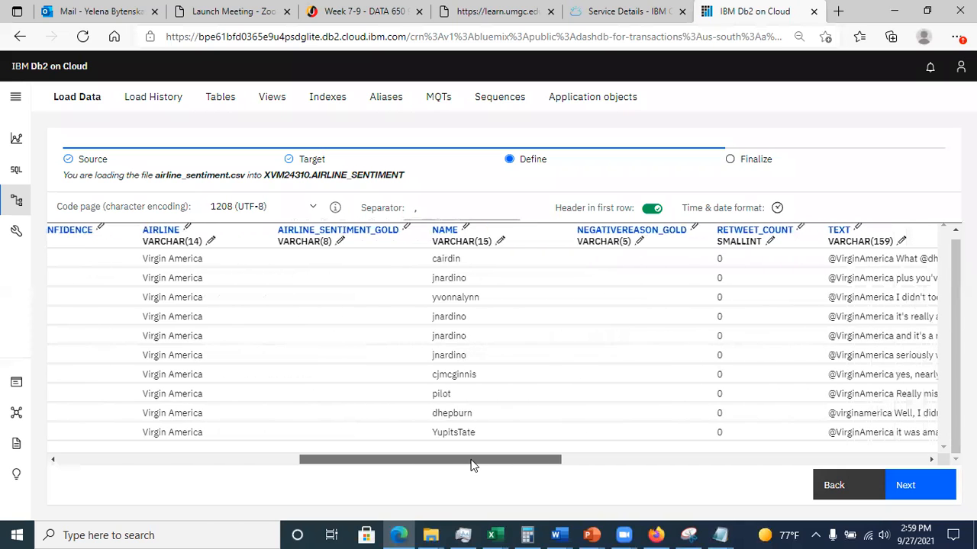
click(499, 243)
click(461, 291)
key(BackSpace)
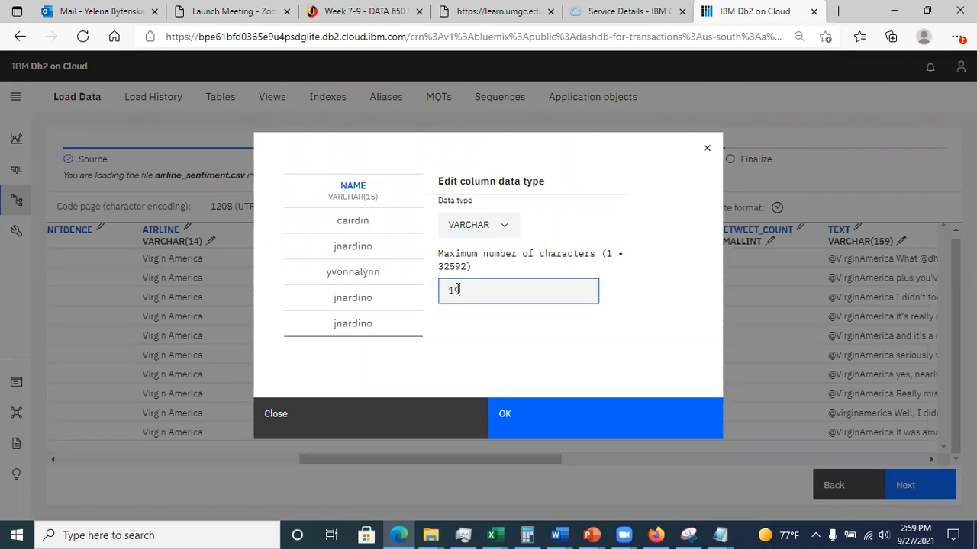
click(578, 419)
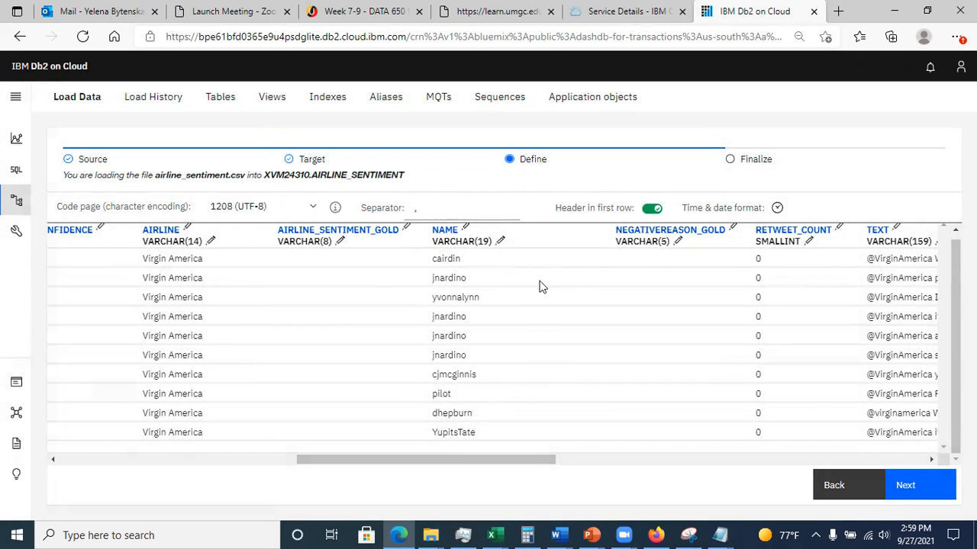
Step: Check the noted length for the NEGATIVEREASON_GOLD column in Notepad and set its maximum number of characters to 40
click(719, 535)
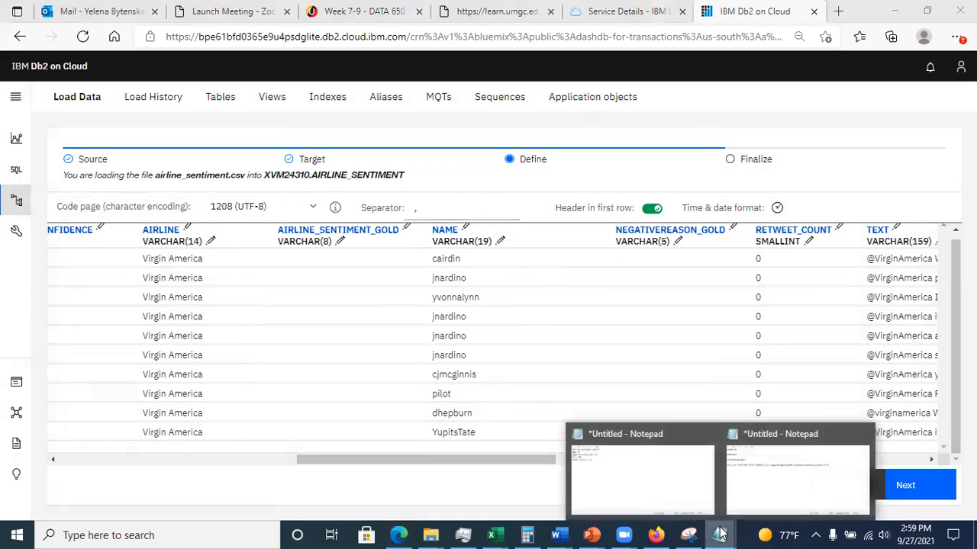
click(631, 475)
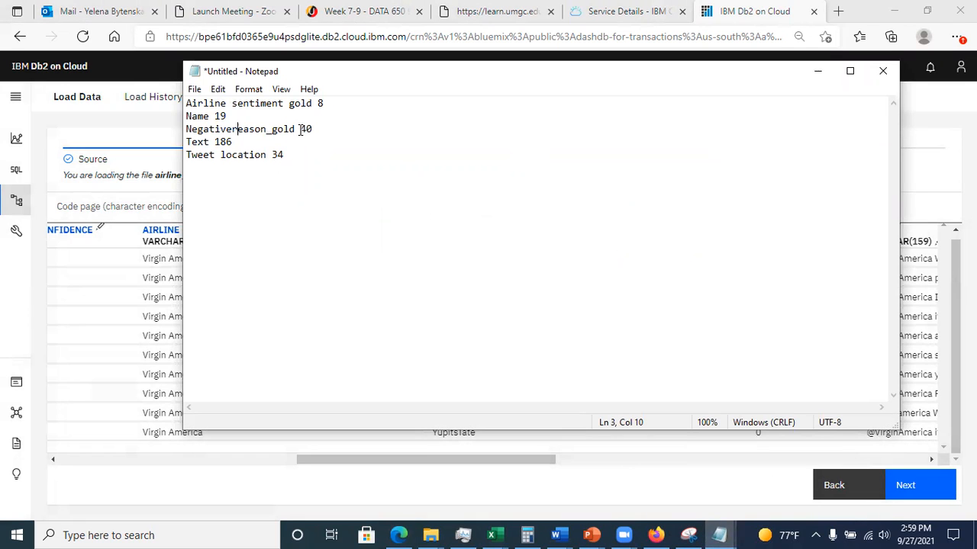
click(320, 475)
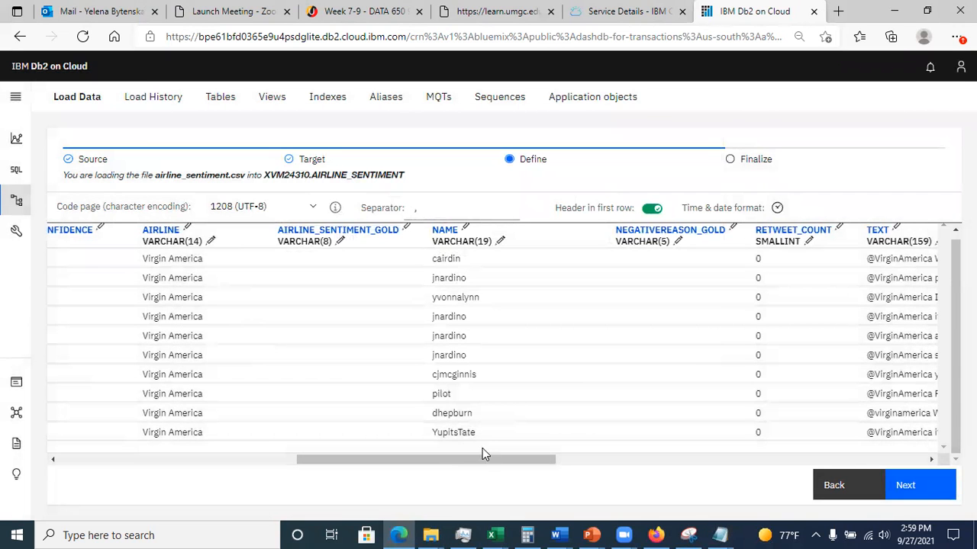
click(678, 241)
drag(509, 281, 438, 290)
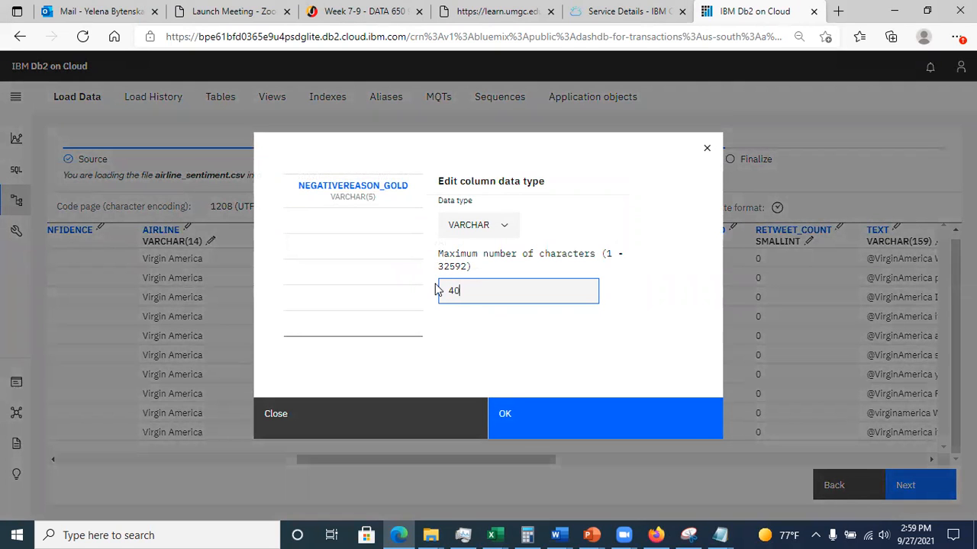
click(534, 423)
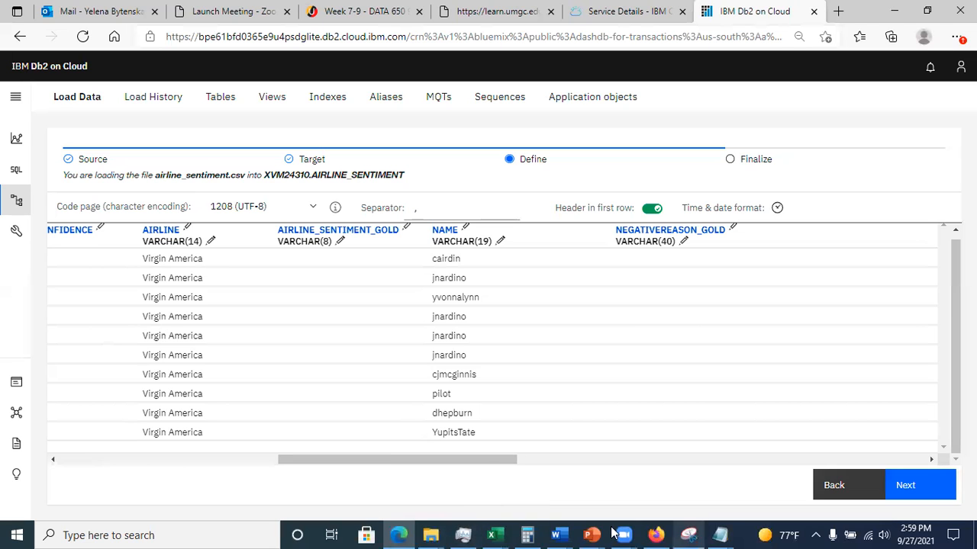
Step: Look up the noted TEXT length in Notepad and set the TEXT column's maximum number of characters to 186
click(720, 535)
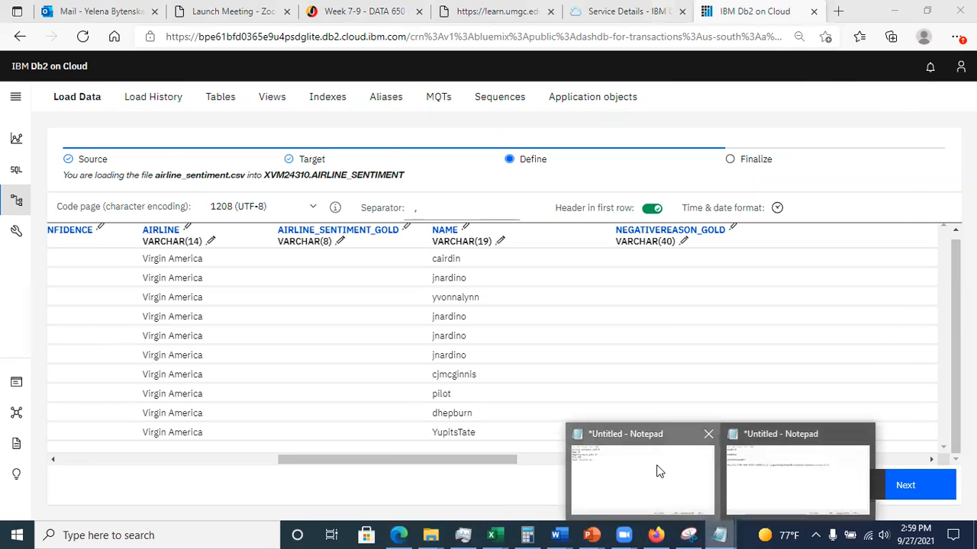
click(658, 472)
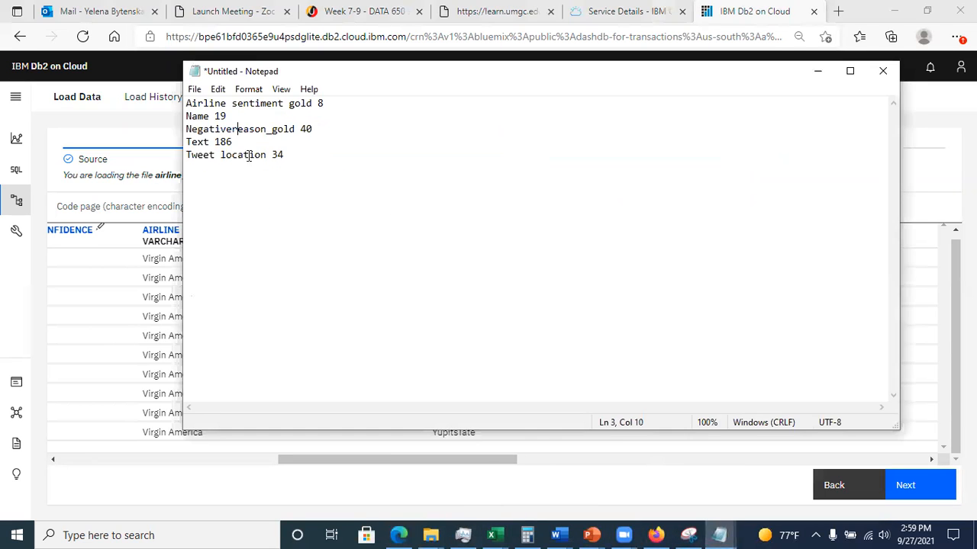
click(246, 483)
drag(458, 461, 672, 474)
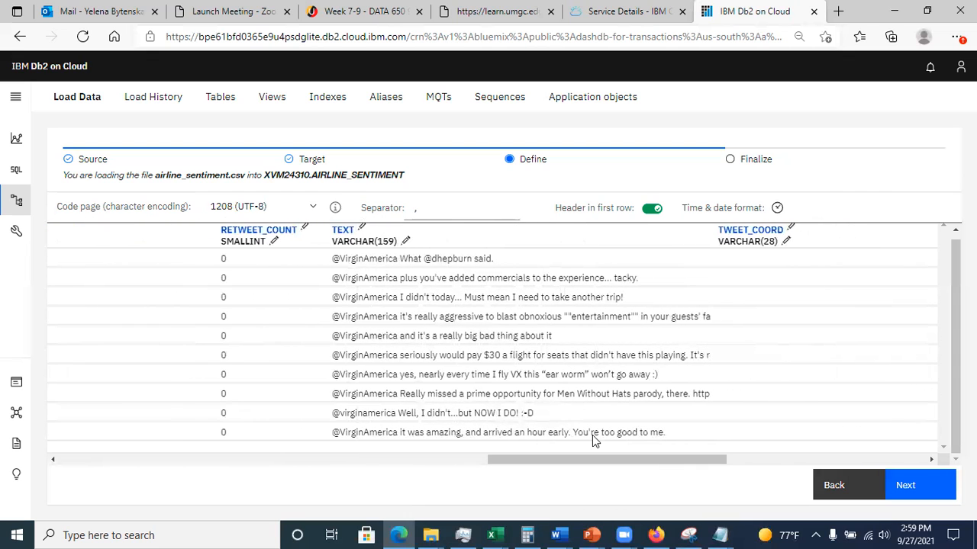
click(405, 242)
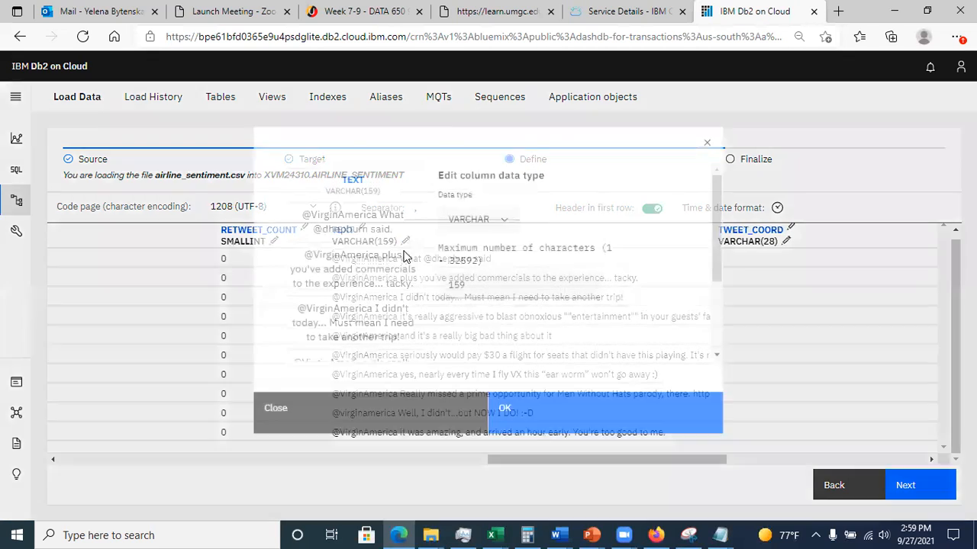
drag(493, 288, 441, 291)
text(118)
text(6)
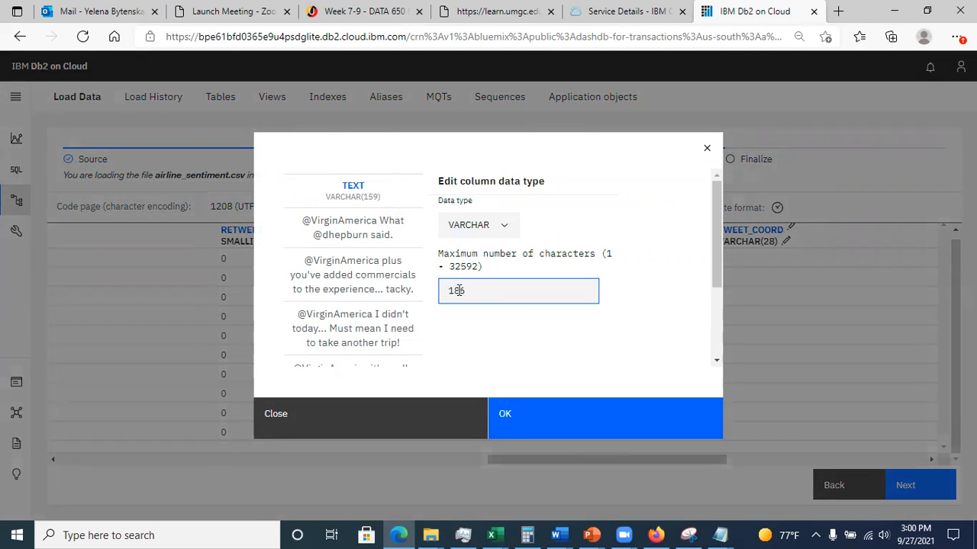
click(558, 421)
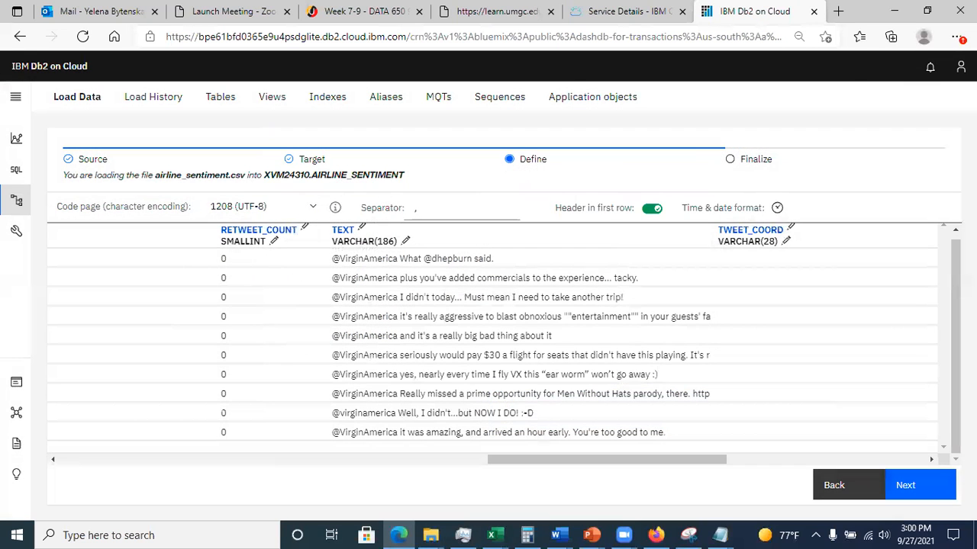
Step: Check the Notepad list for the tweet location length and set the TWEET_LOCATION column's maximum number of characters to 34
key(alt+Tab)
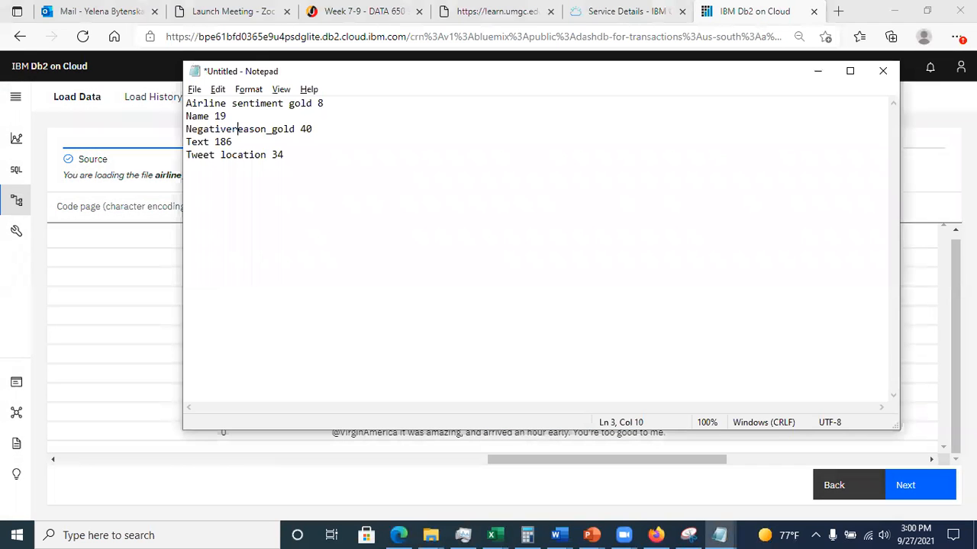
key(alt+Tab)
drag(655, 461, 817, 437)
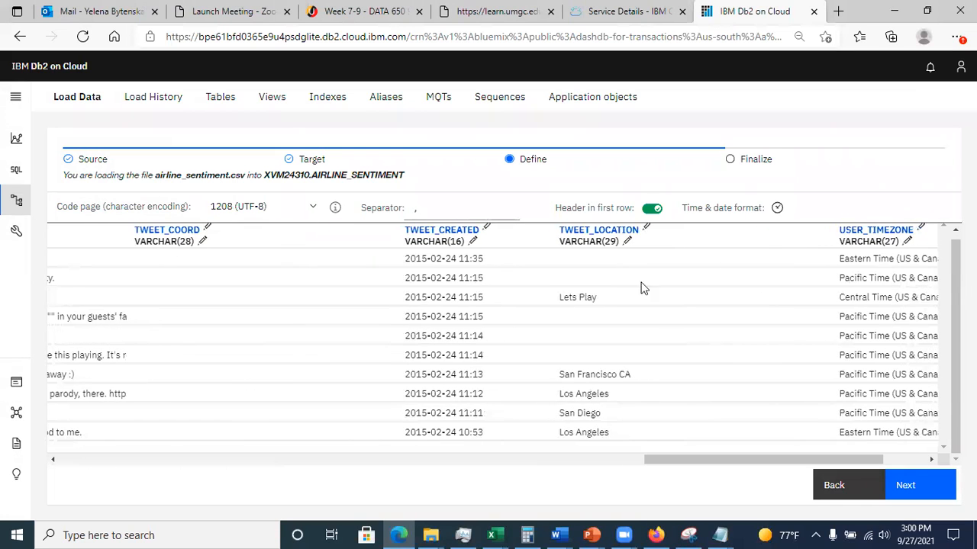
click(627, 243)
double_click(450, 288)
drag(449, 287, 444, 291)
text(34)
click(554, 420)
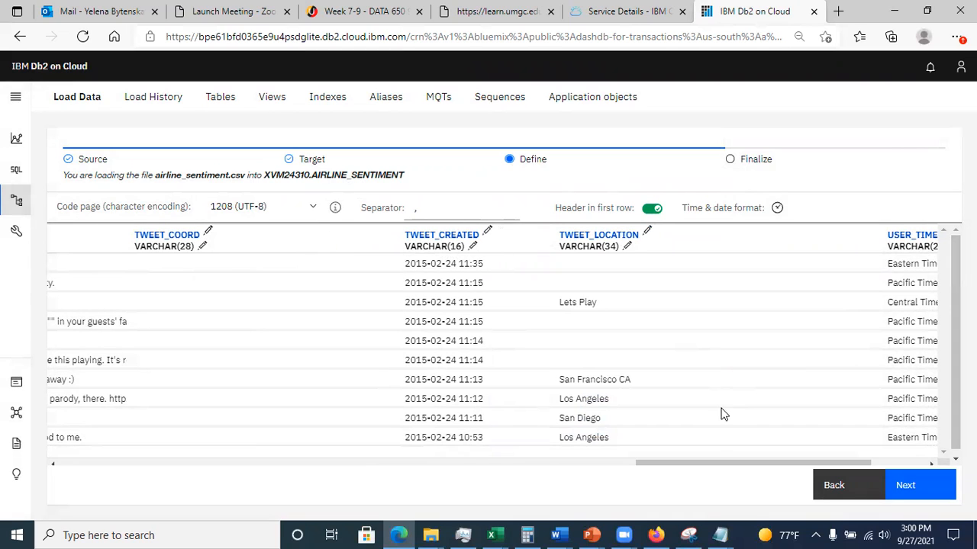
Step: Recheck the adjusted column definitions, then finalize and begin the load with a maximum of 1000 warnings
drag(708, 462, 598, 464)
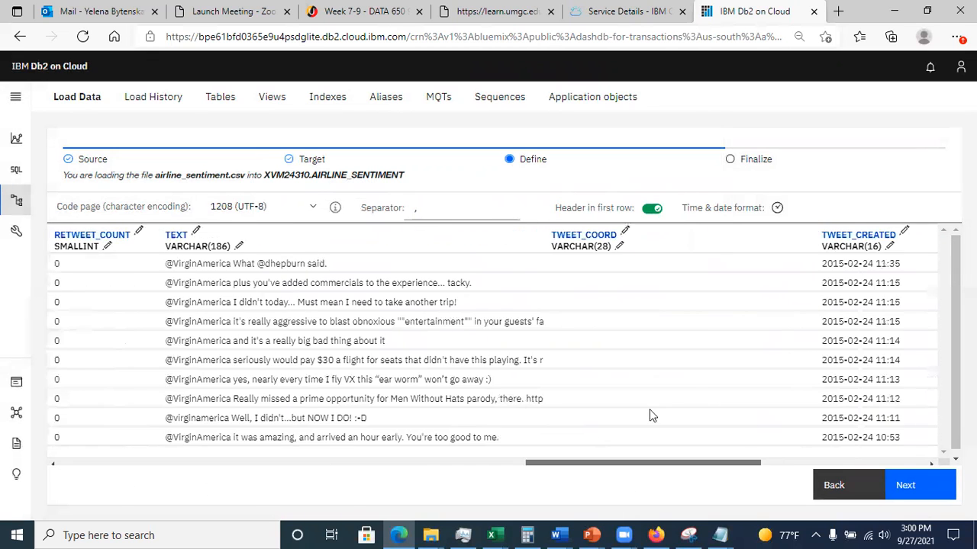
scroll(649, 416, right, 5)
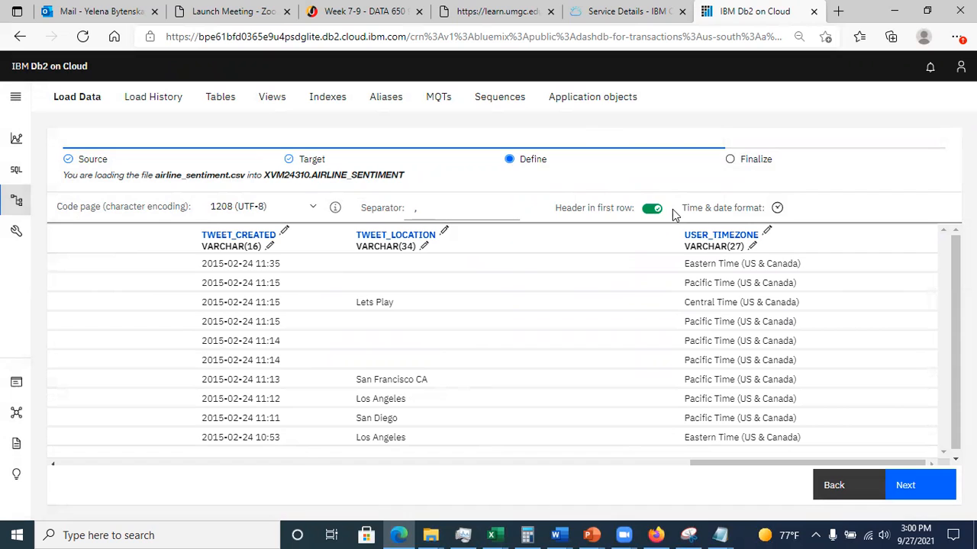
click(925, 487)
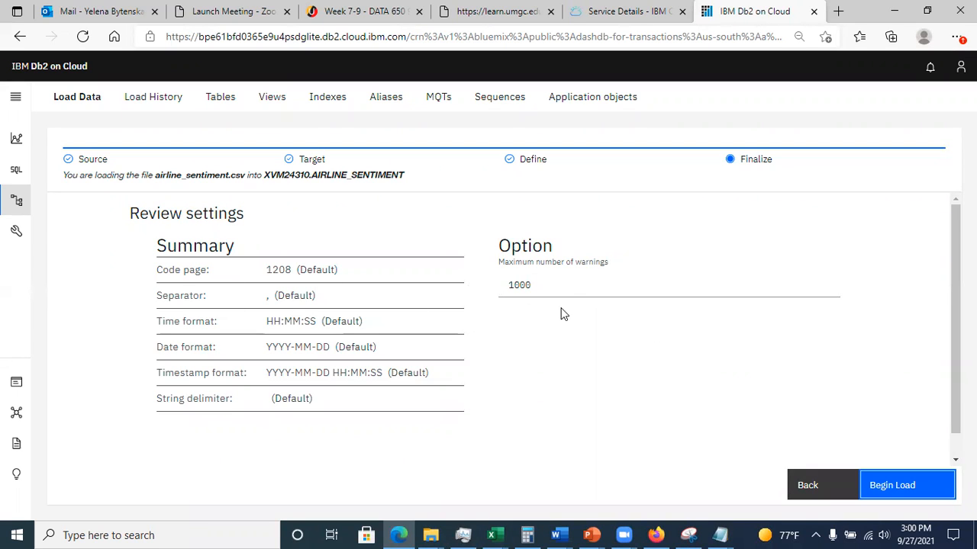
click(538, 284)
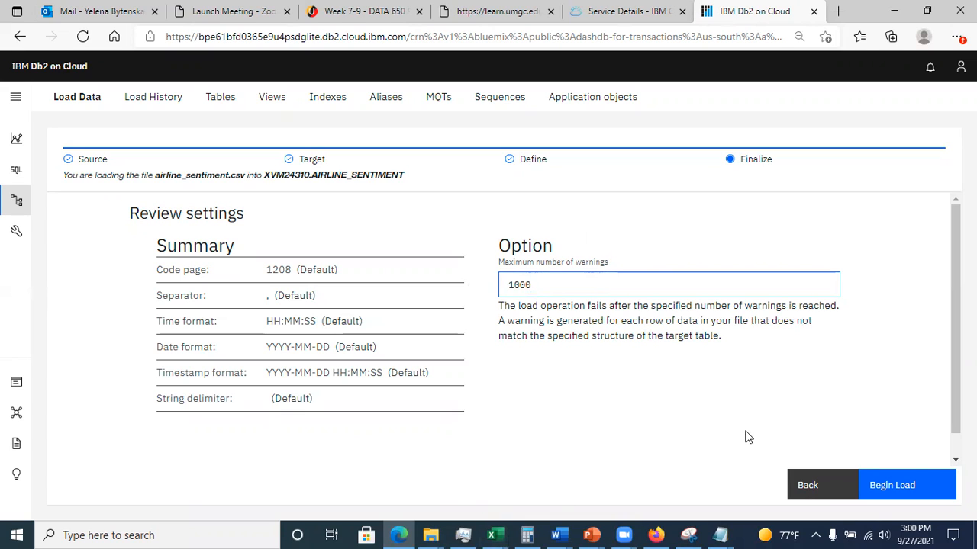
click(916, 488)
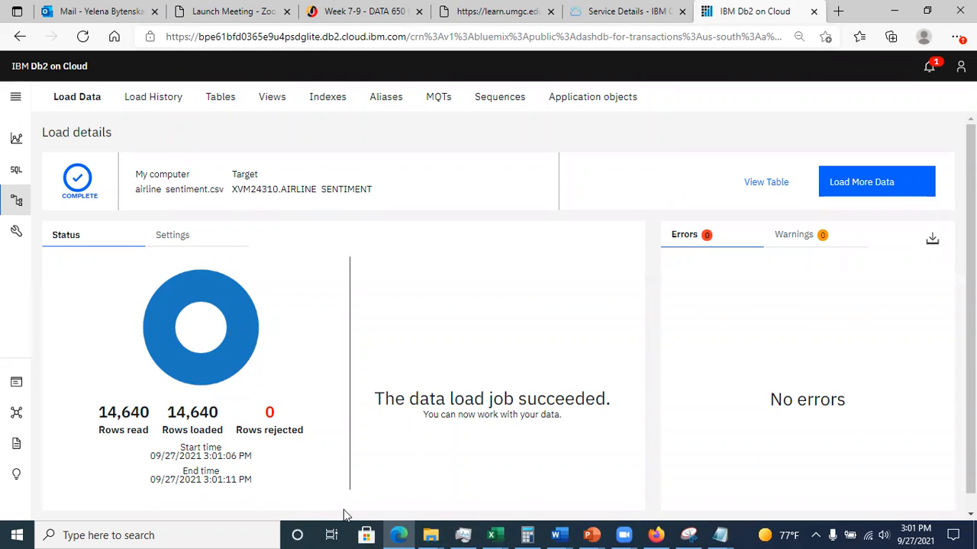
Step: Review the load details, including the target schema and table name, and view the loaded rows of the AIRLINE_SENTIMENT table
scroll(508, 309, down, 1)
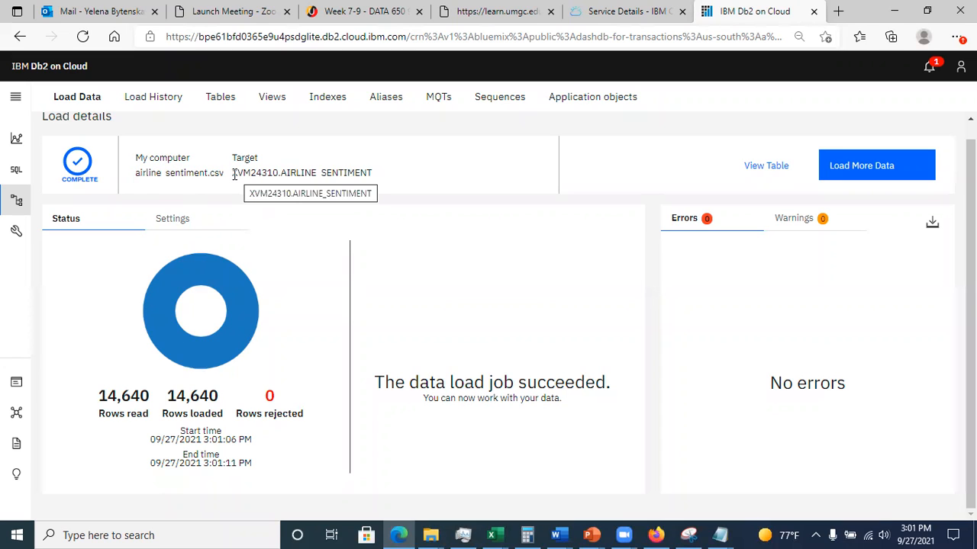
drag(232, 173, 275, 176)
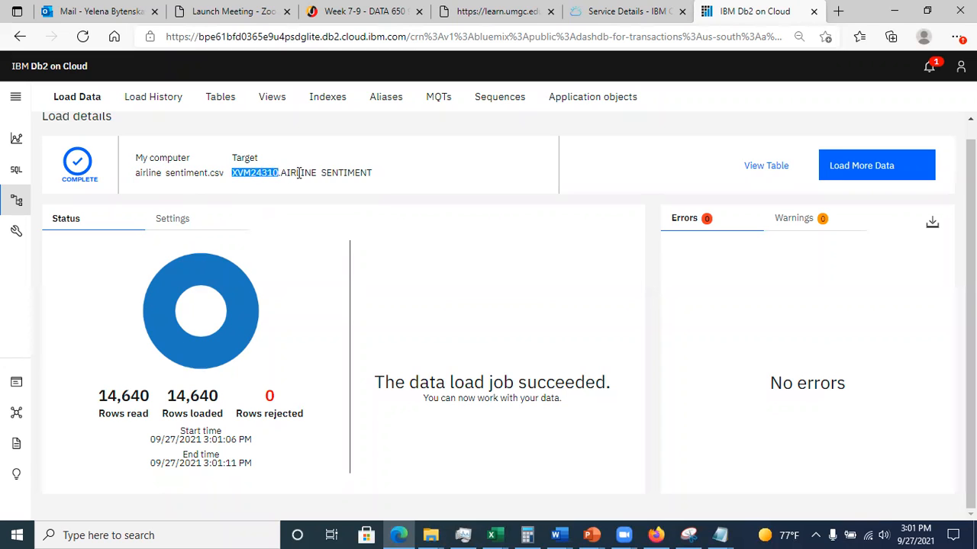
click(299, 173)
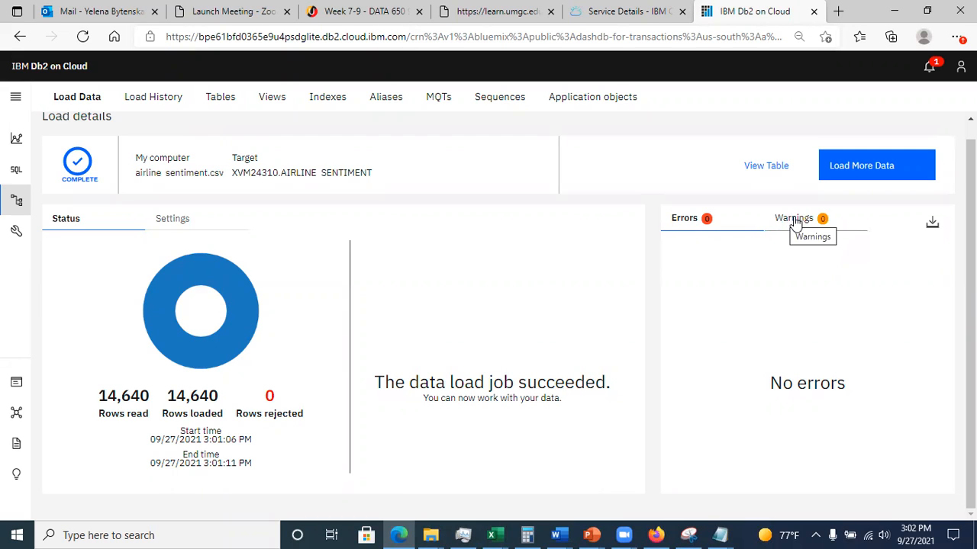
click(760, 170)
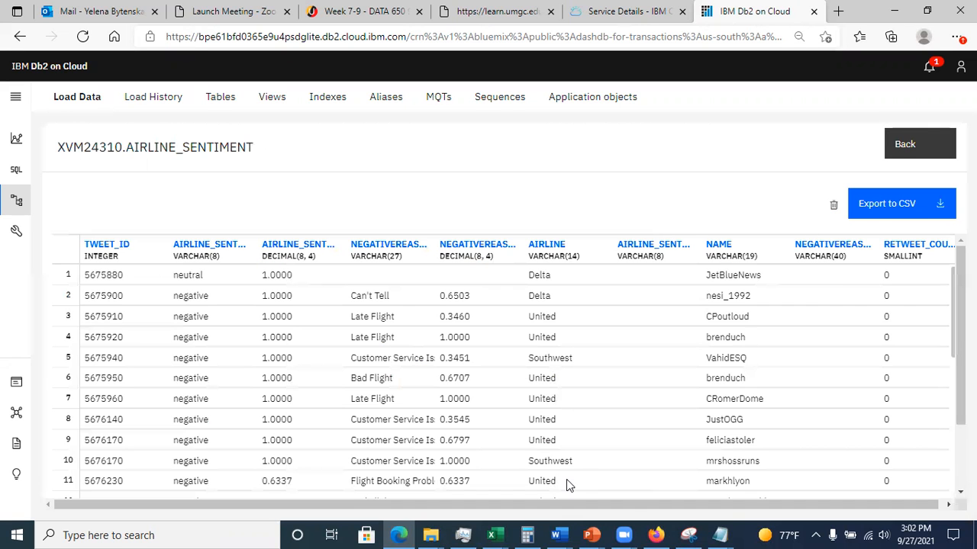
drag(545, 506, 639, 511)
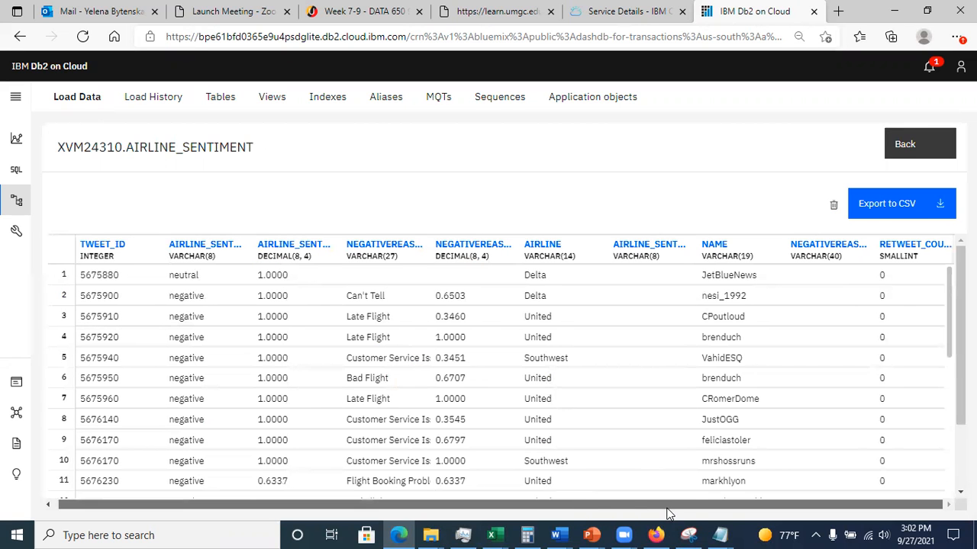
drag(685, 507, 644, 510)
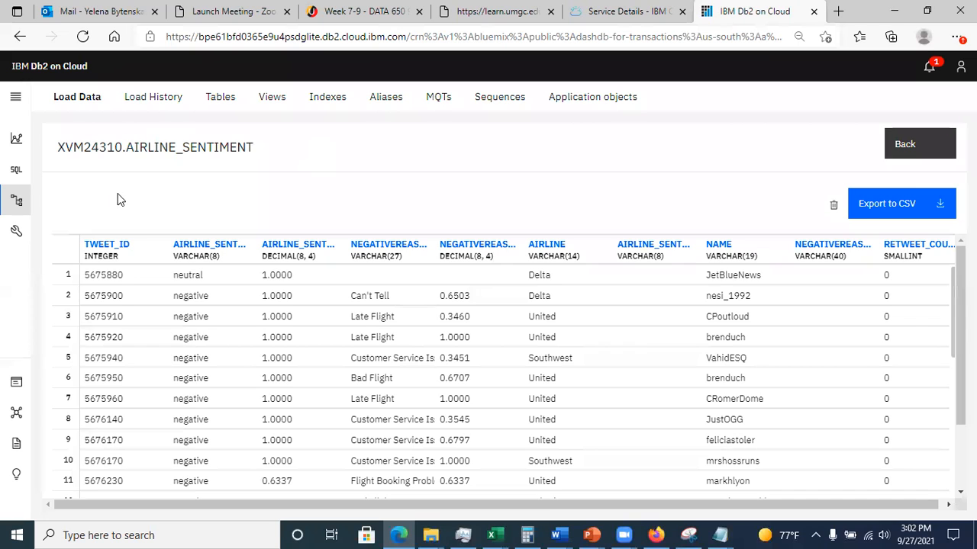
Step: Find the airline_sentiment.csv job in the load history and view its load details
click(13, 99)
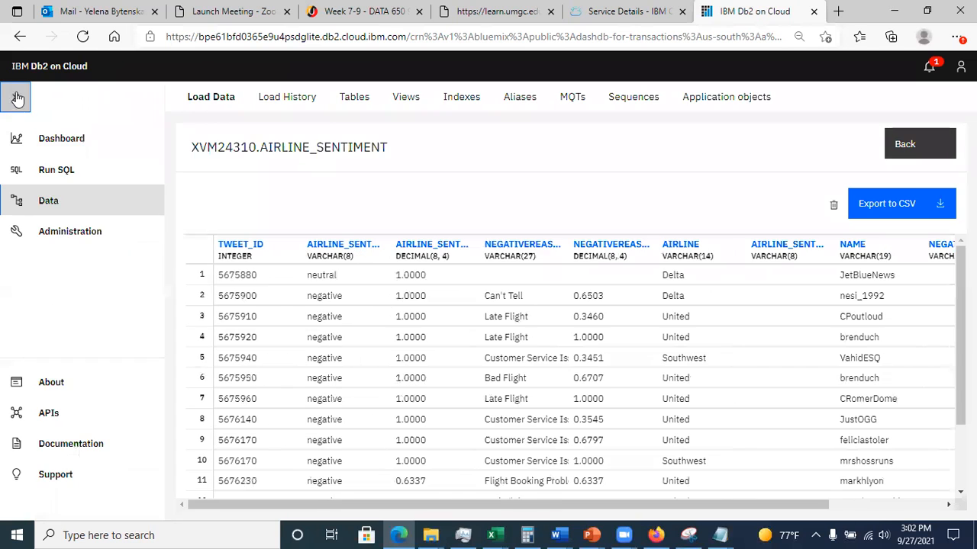
click(50, 206)
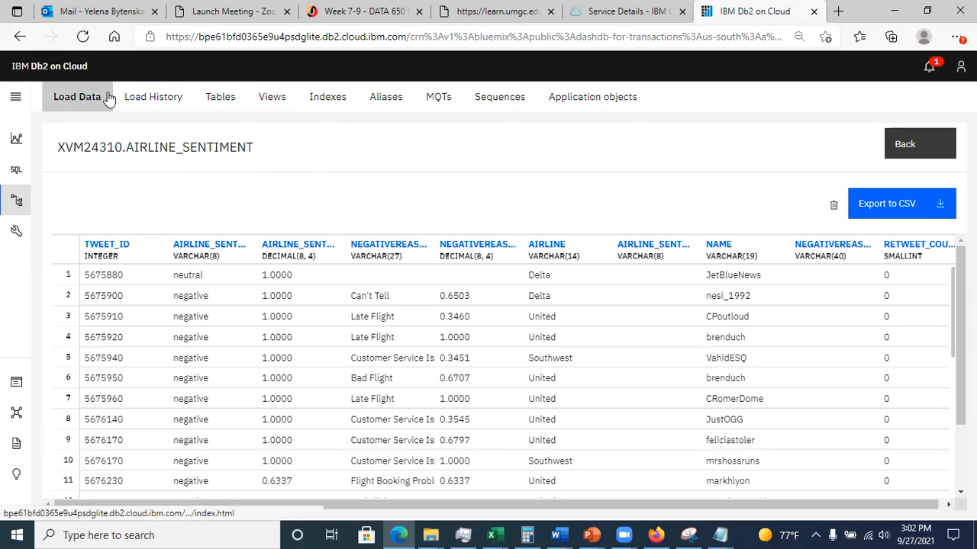
click(157, 102)
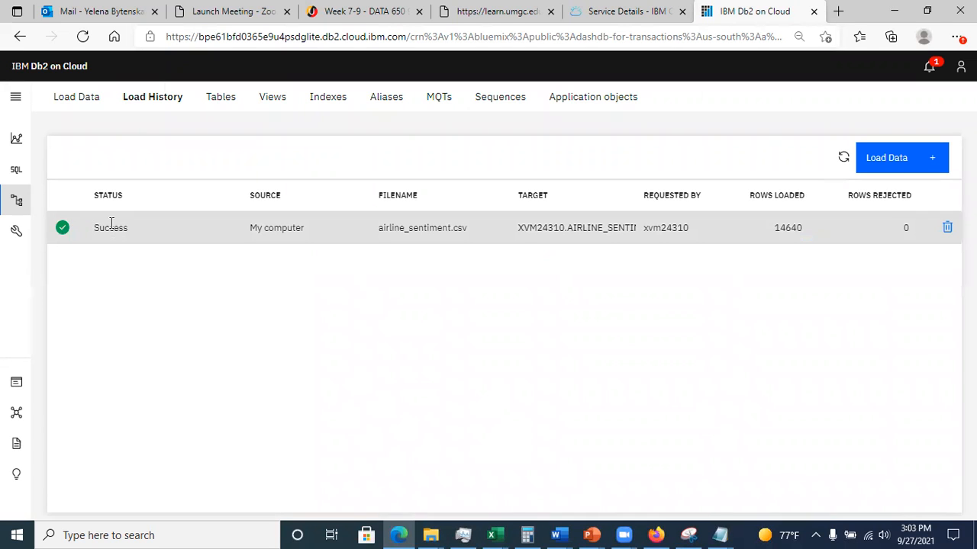
click(122, 229)
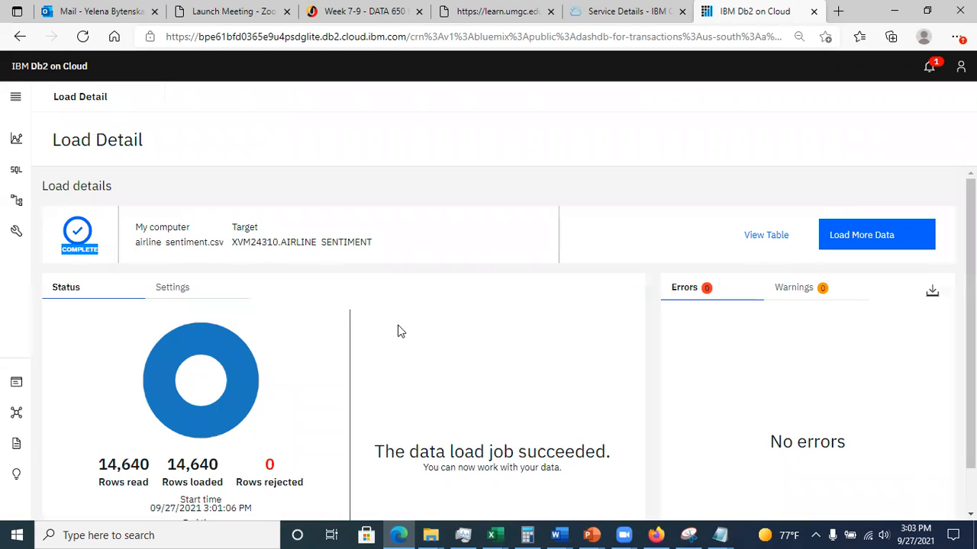
click(400, 330)
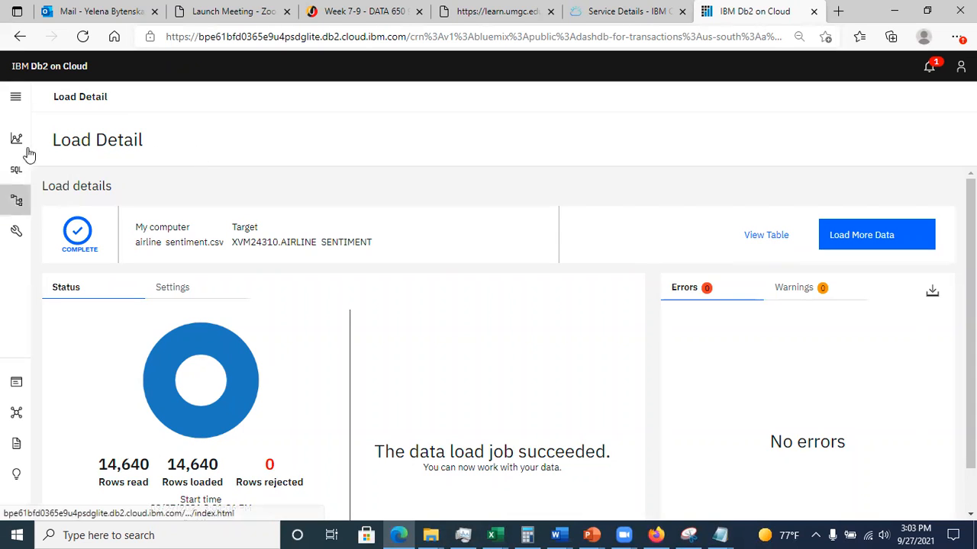
Step: List the tables in the user schema and open the table definition of AIRLINE_SENTIMENT
click(15, 97)
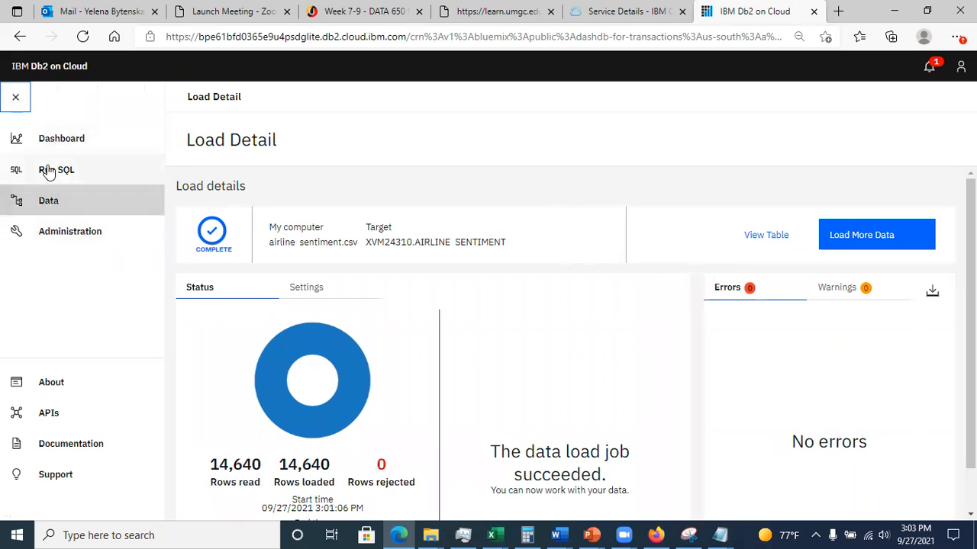
click(48, 202)
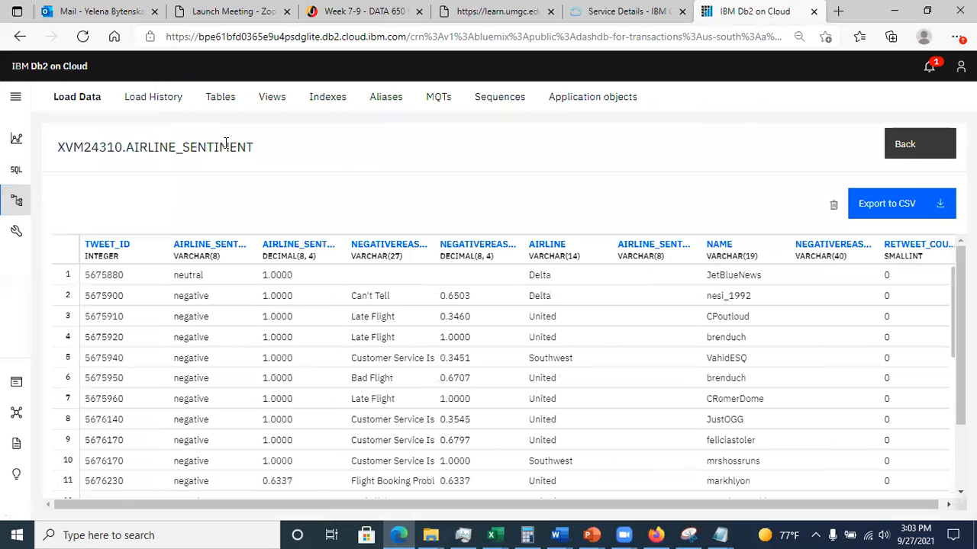
click(220, 103)
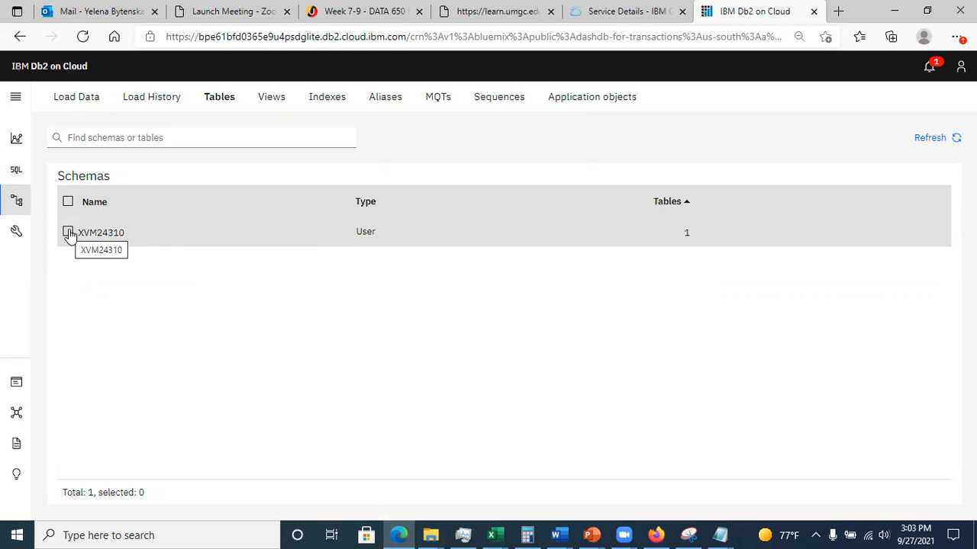
click(113, 238)
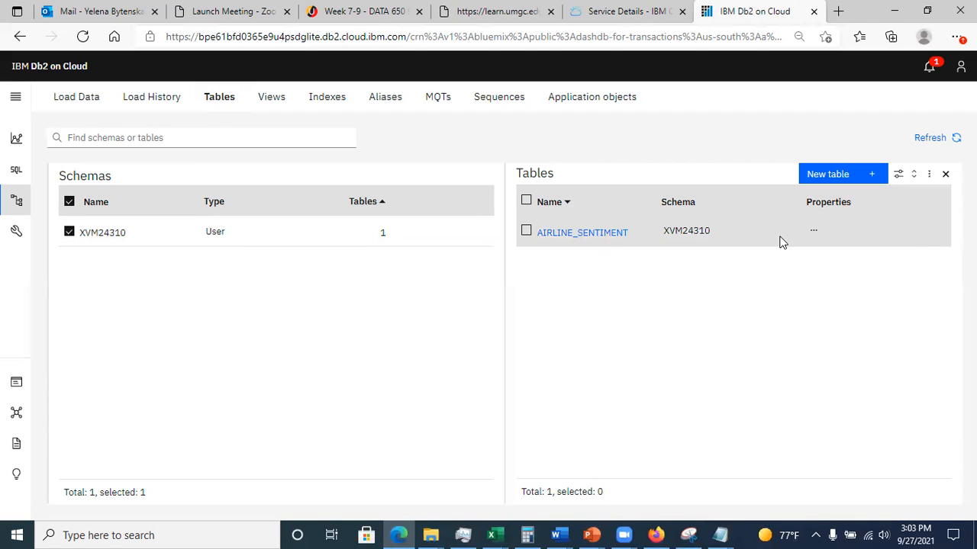
click(526, 231)
click(582, 234)
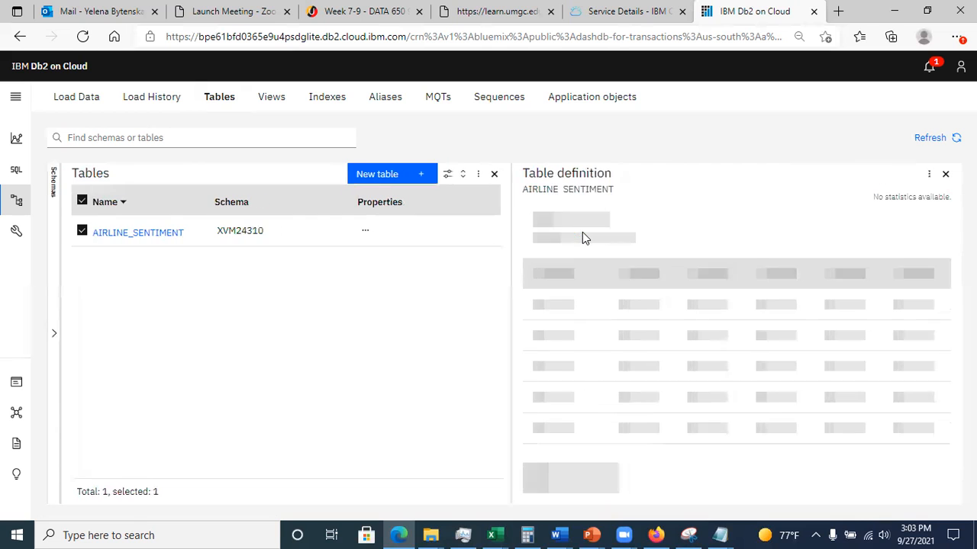
Step: Check the actions available for the AIRLINE_SENTIMENT table, including Drop, and close its table definition
click(931, 176)
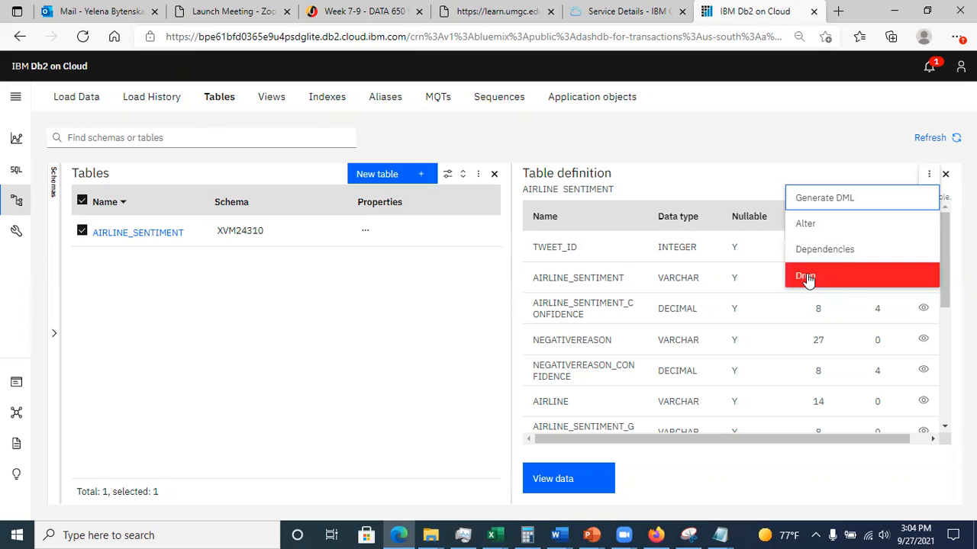
click(282, 322)
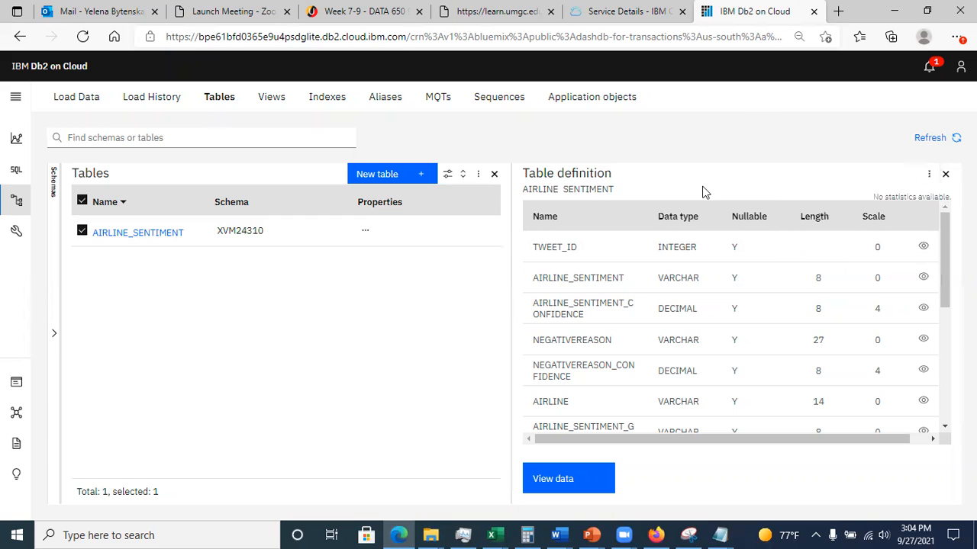
click(945, 174)
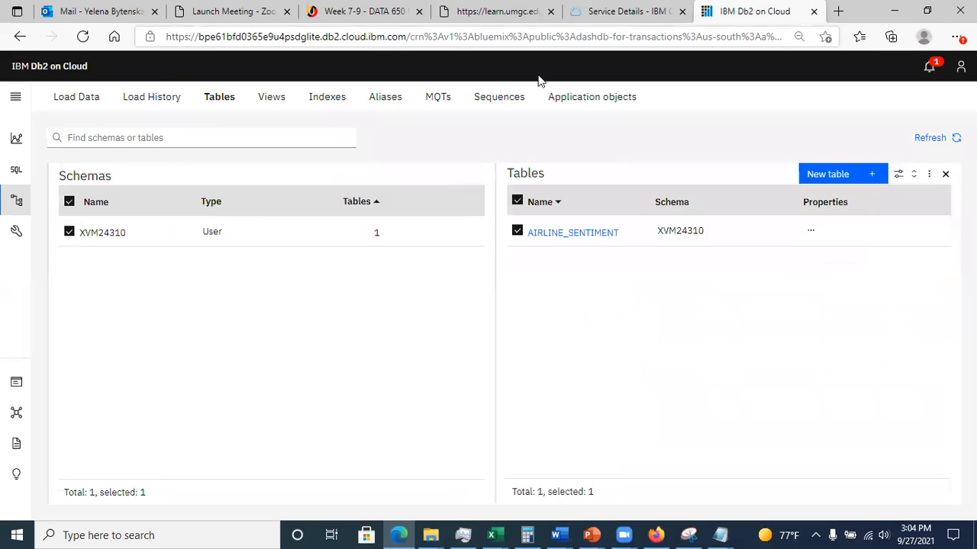
right_click(6, 121)
click(355, 265)
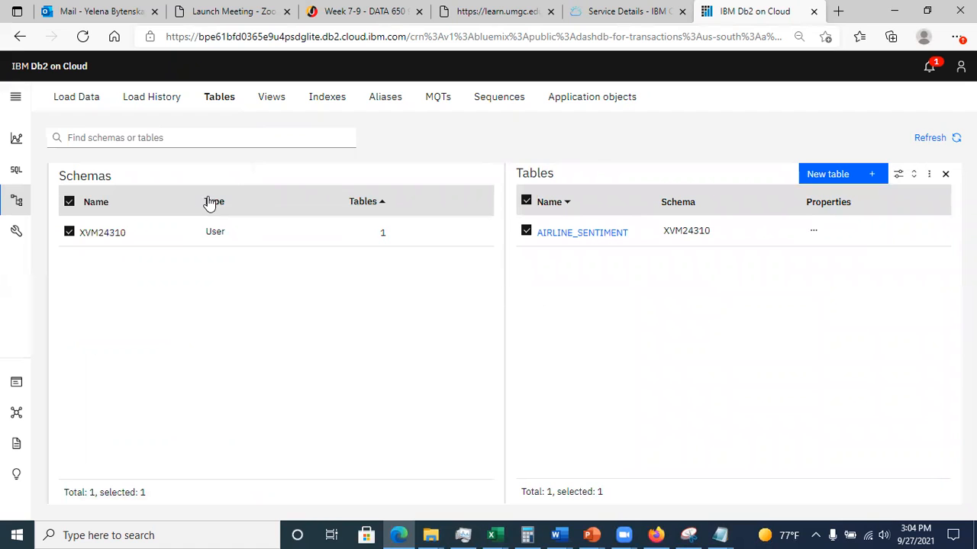
Step: Create a new blank SQL script and fill it with the queries copied from the Sentiment Analysis SQL code.txt page
click(9, 171)
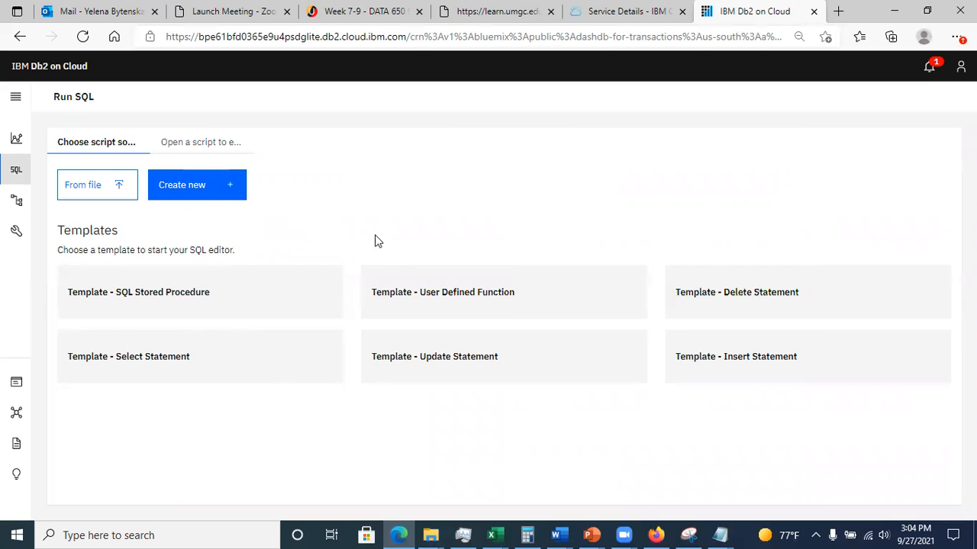
click(200, 190)
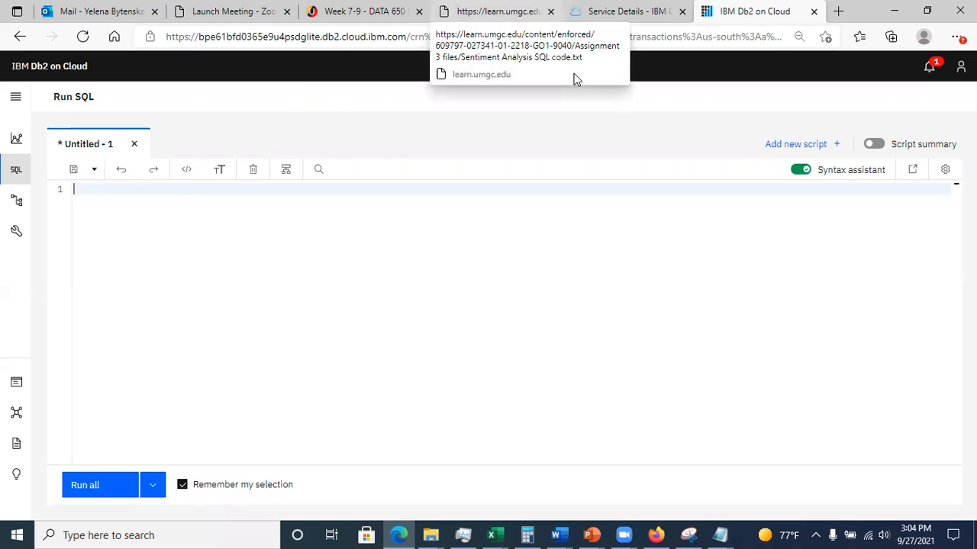
click(574, 73)
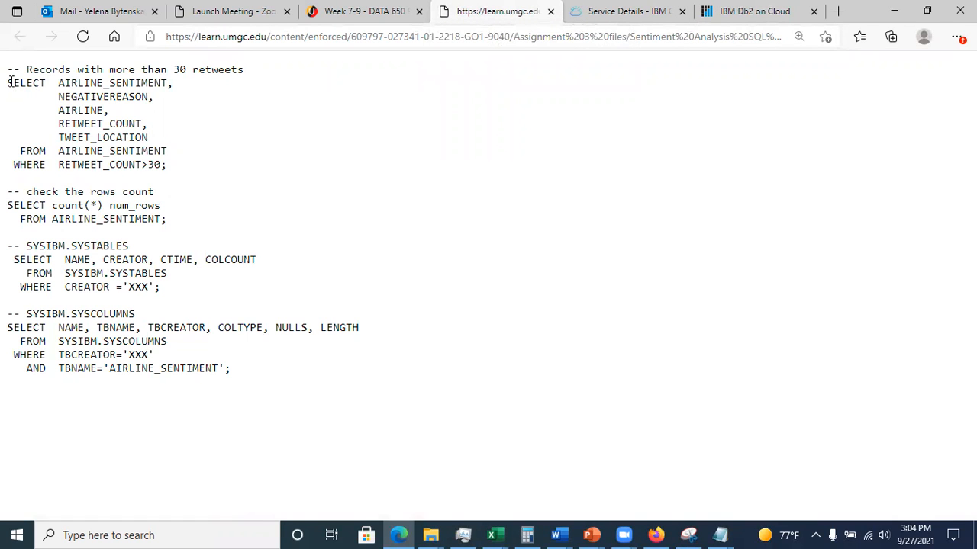
drag(8, 82, 246, 371)
key(ctrl+c)
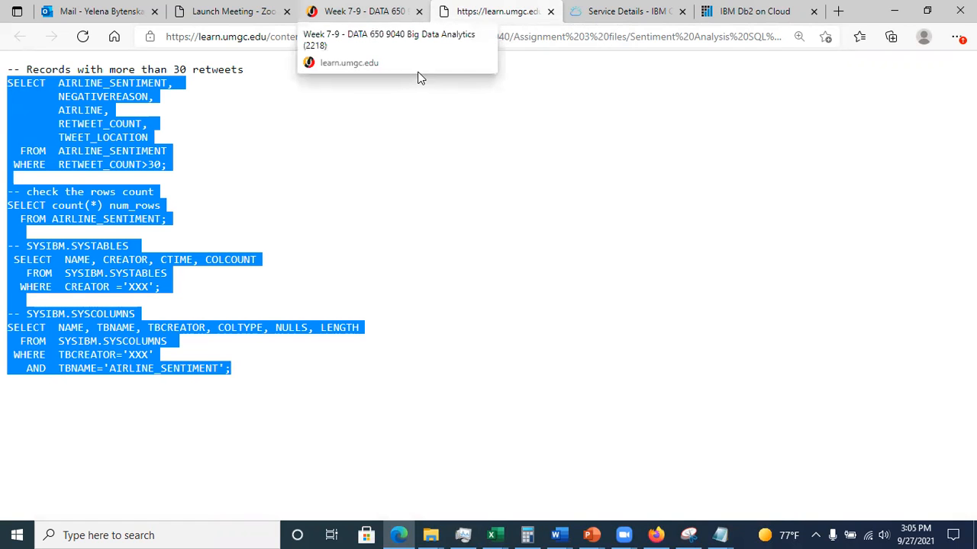
key(ctrl+Tab)
key(ctrl+Tab)
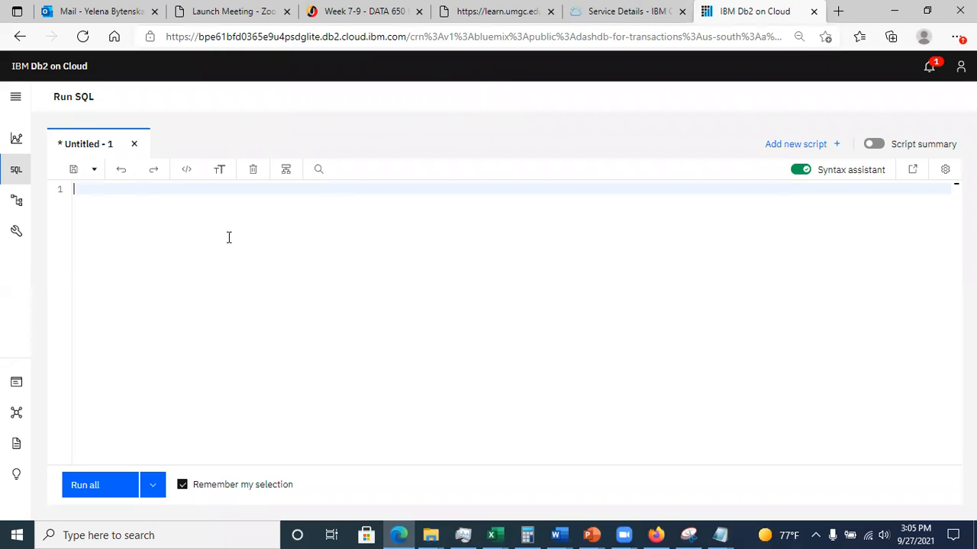
key(ctrl+v)
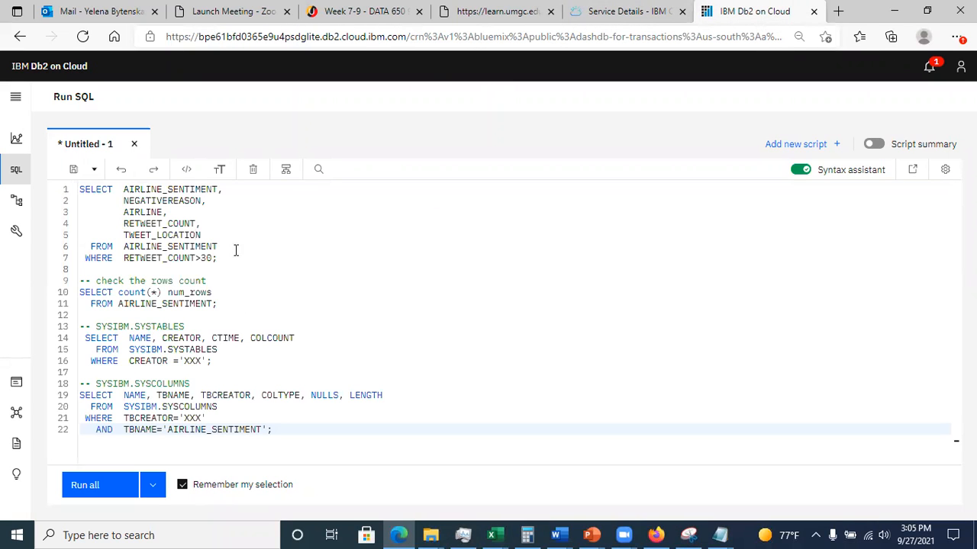
Step: Review the row-count query and the SYSIBM.SYSTABLES query with its CREATOR condition in the script
click(231, 303)
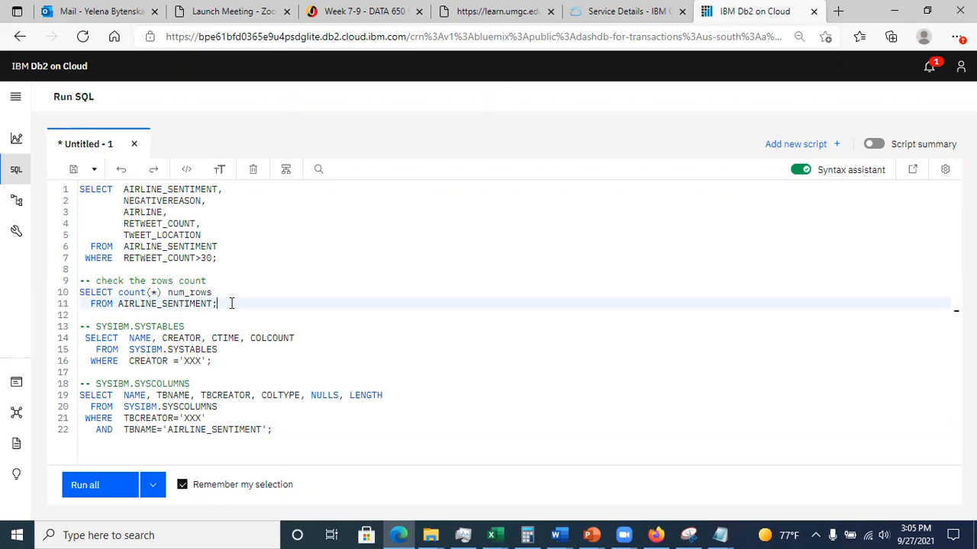
drag(222, 303, 76, 282)
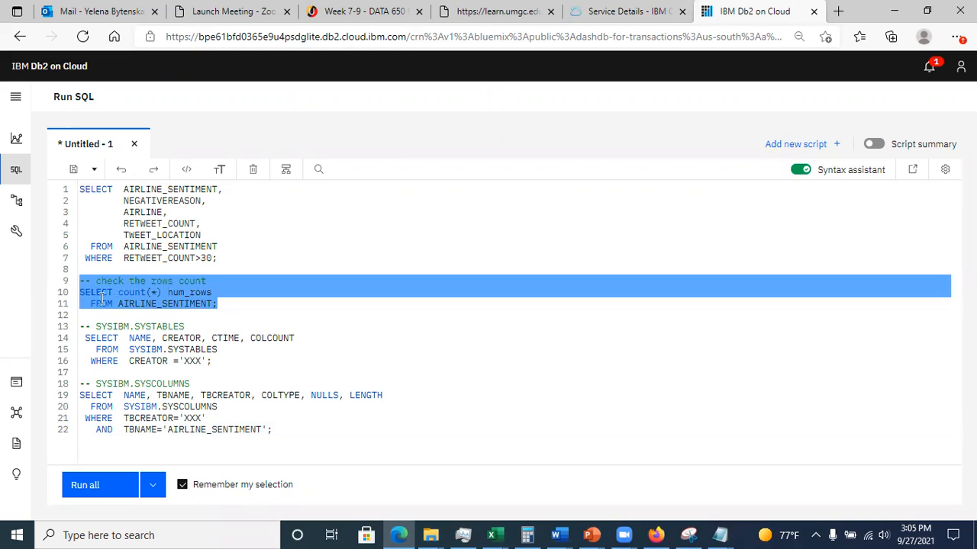
click(148, 304)
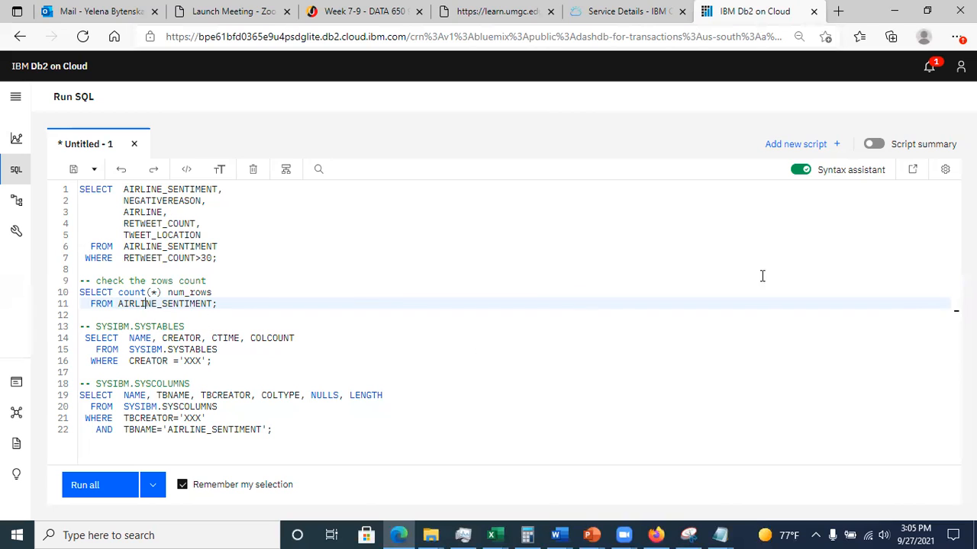
click(185, 364)
click(105, 338)
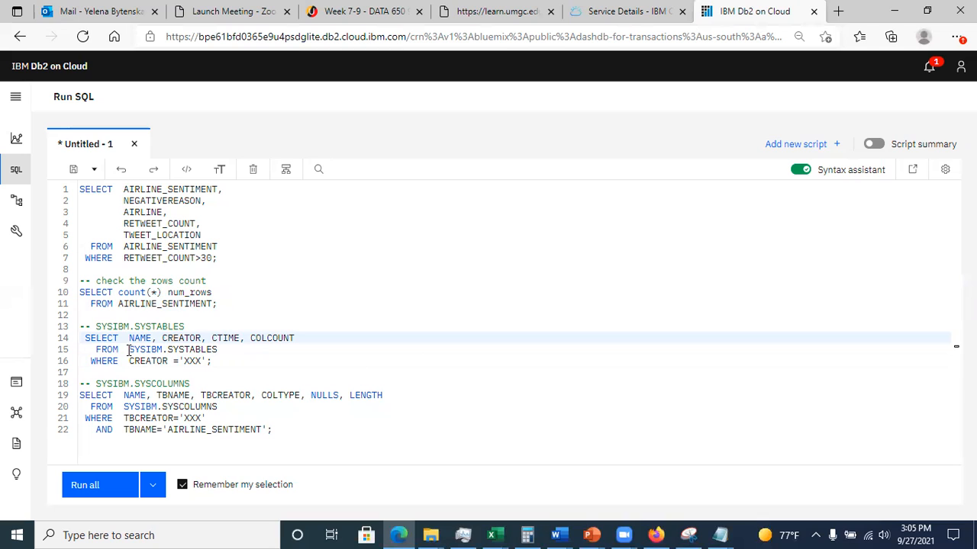
click(168, 350)
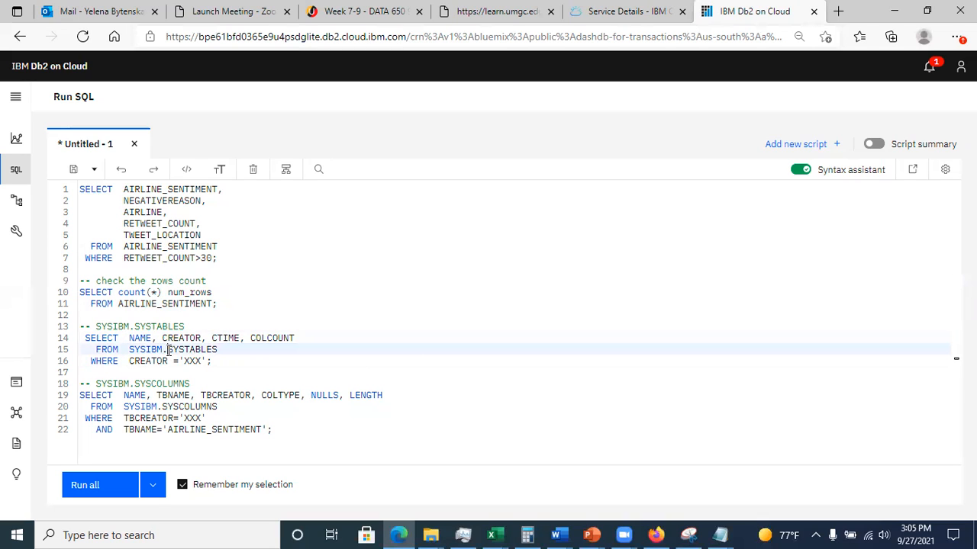
drag(119, 351, 123, 351)
click(143, 351)
click(151, 361)
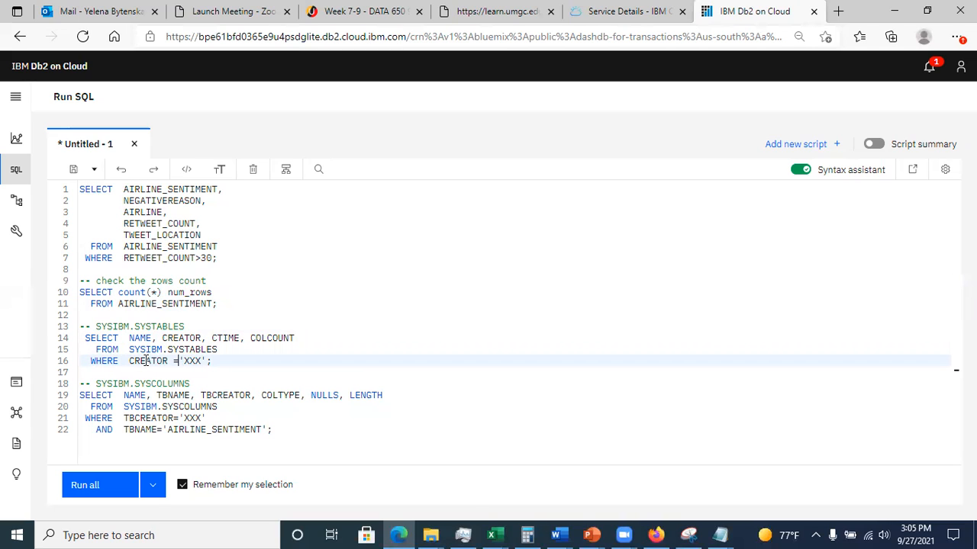
Step: Copy the uppercase Db2 user ID from the Notepad notes and replace both XXX placeholders, for CREATOR and TBCREATOR, with it
click(719, 535)
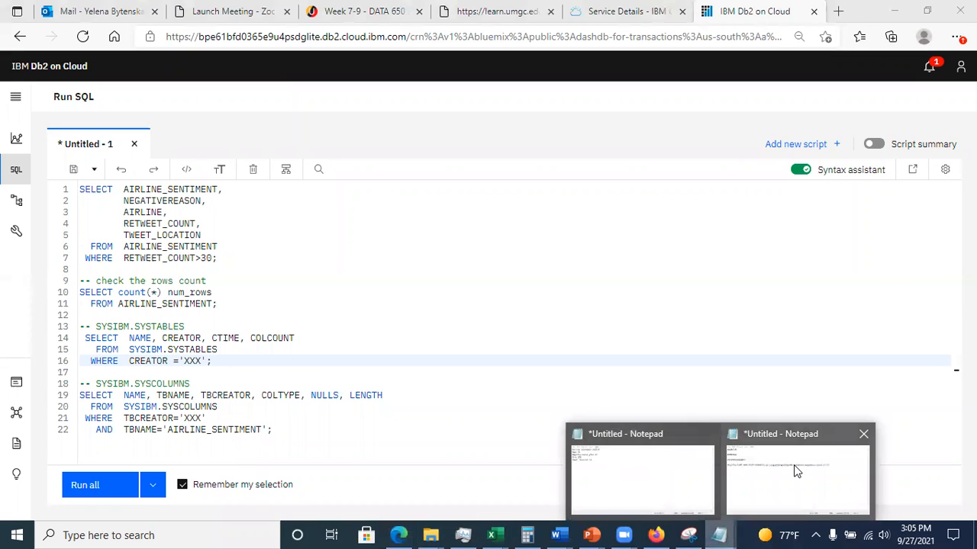
click(747, 469)
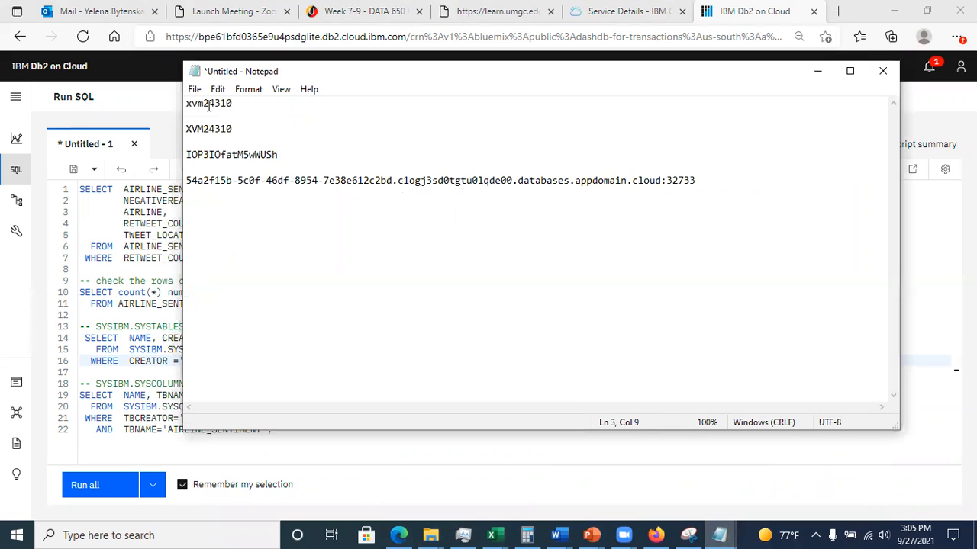
drag(232, 128, 186, 128)
key(ctrl+c)
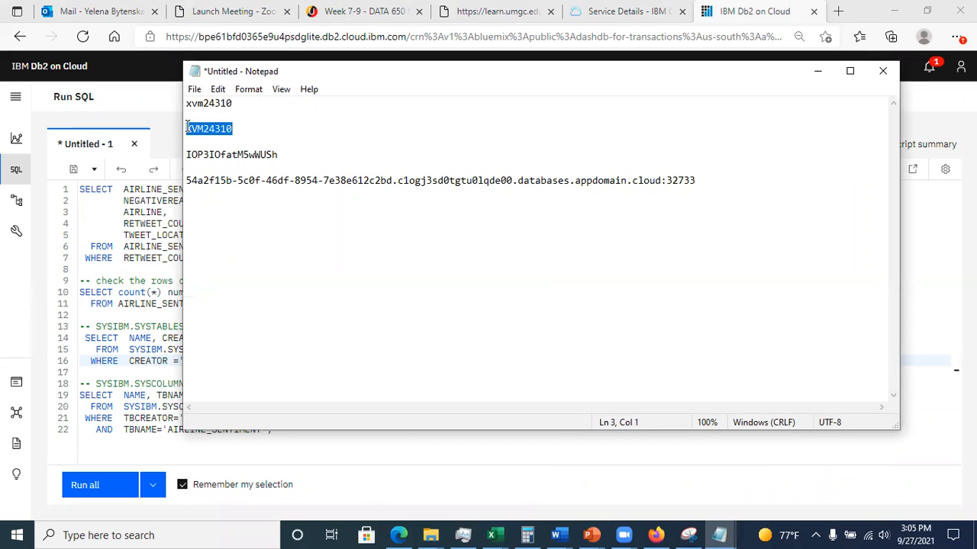
click(88, 418)
drag(184, 362, 203, 362)
key(ctrl+v)
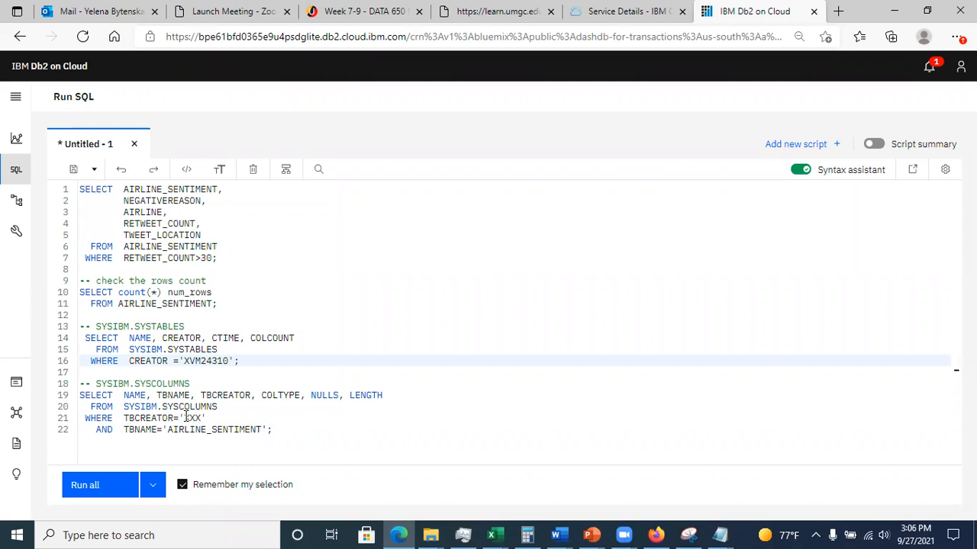
drag(183, 418, 203, 418)
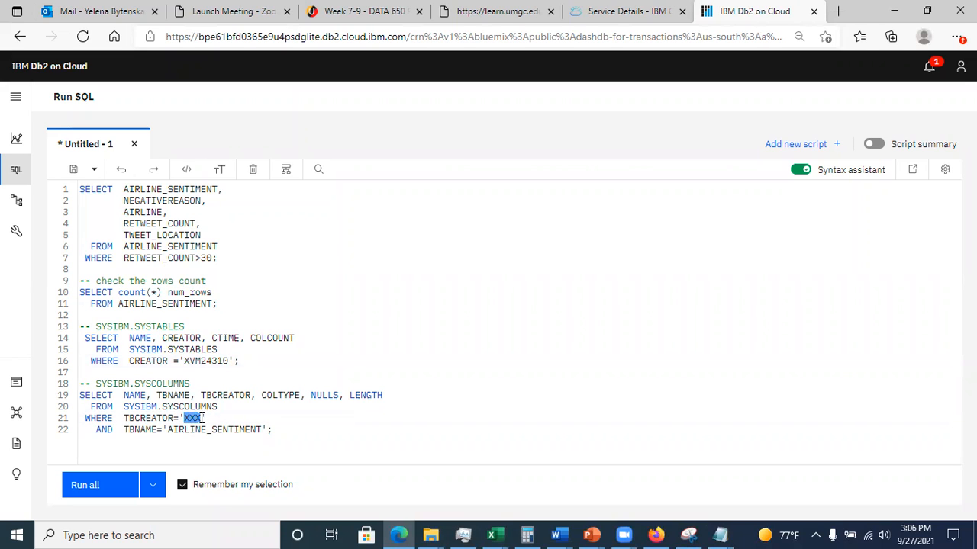
key(ctrl+v)
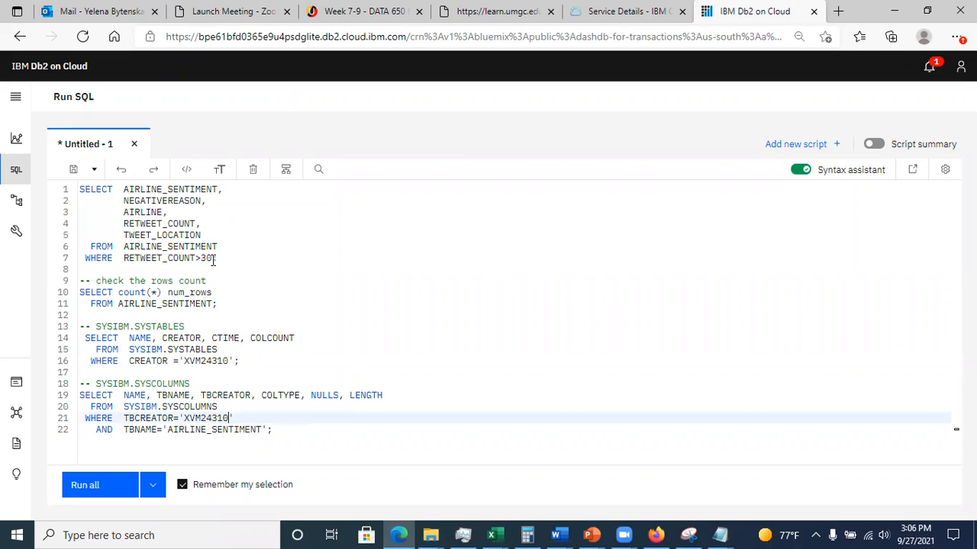
Step: Run all queries in the script and compare the retweet query's result columns with its RETWEET_COUNT>30 condition
click(158, 257)
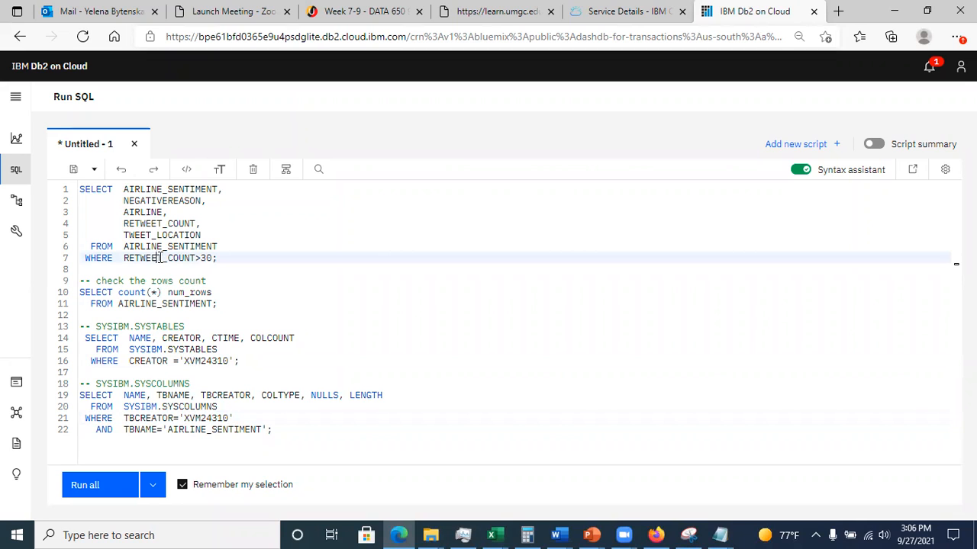
click(95, 490)
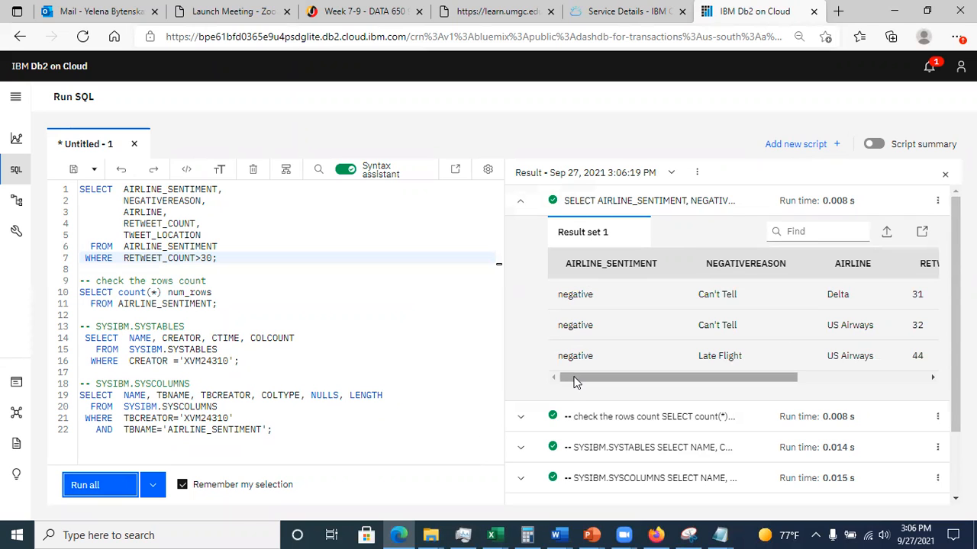
drag(654, 381, 842, 388)
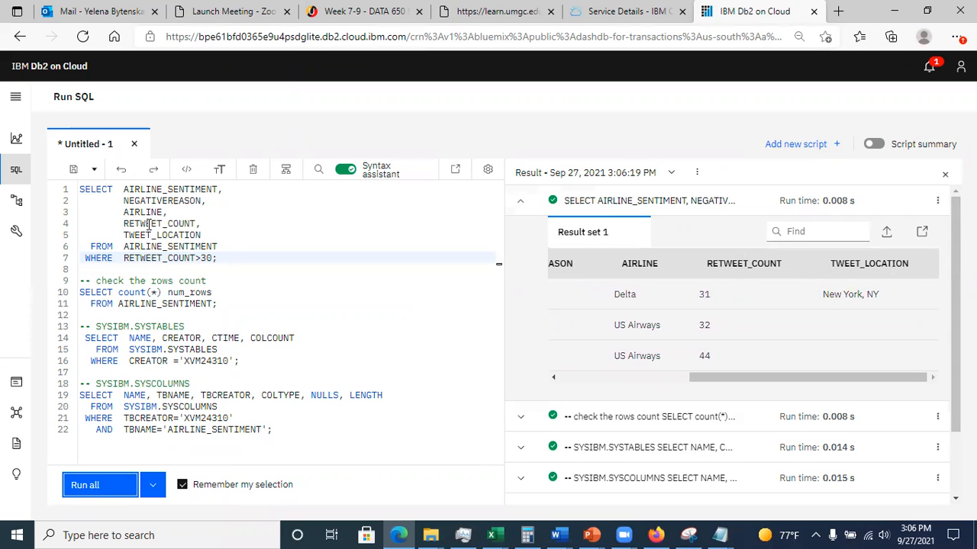
click(155, 248)
click(163, 259)
Step: Inspect the row-count result and the SYSIBM.SYSTABLES result, including the table name, creator, creation time and column count
scroll(953, 300, down, 1)
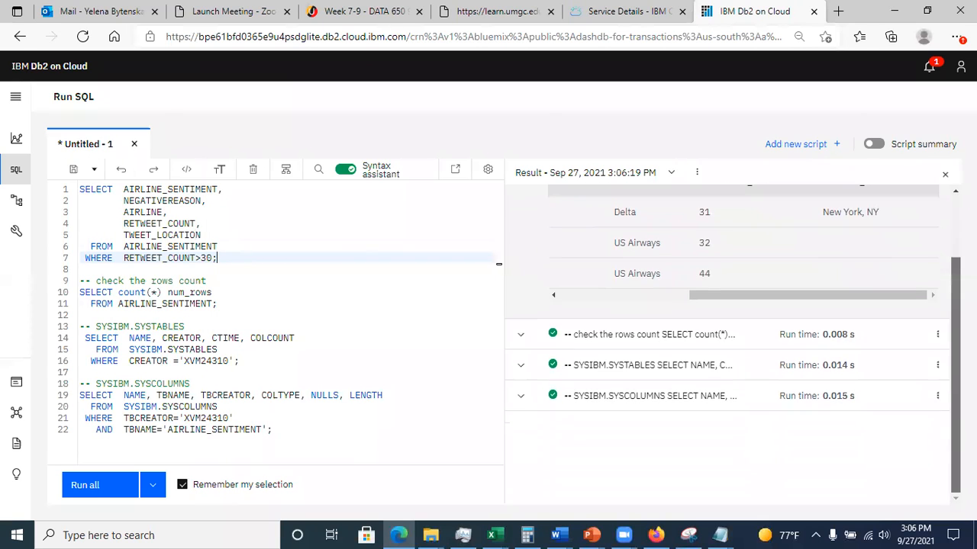
click(518, 336)
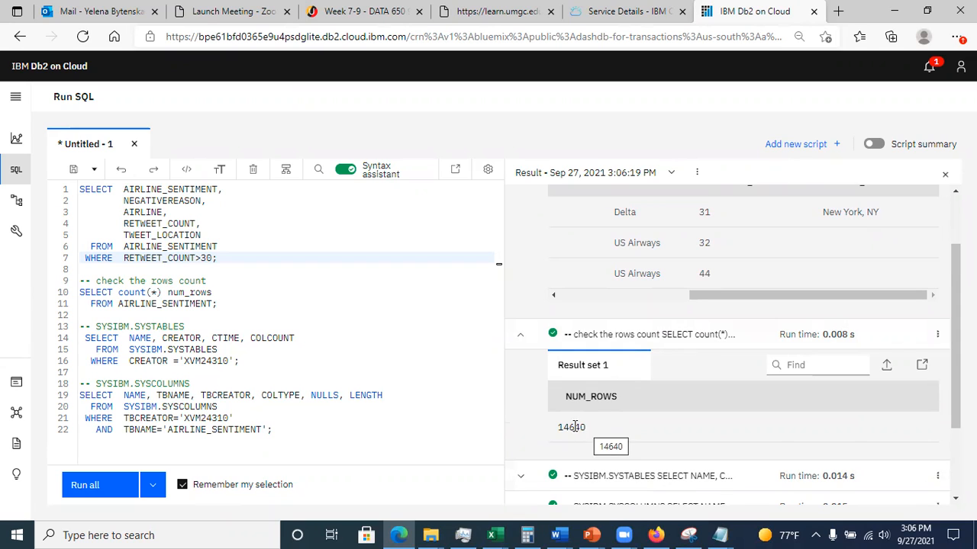
click(520, 342)
click(521, 367)
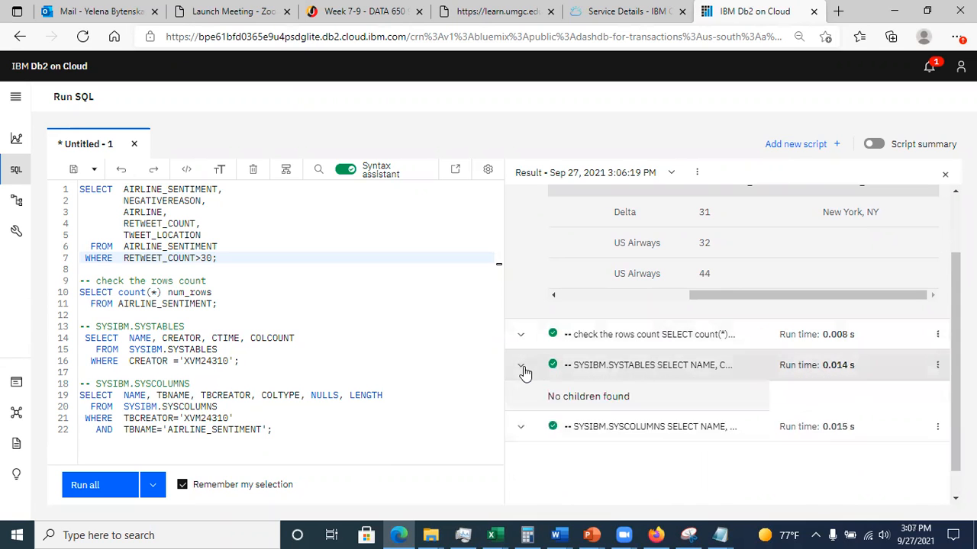
drag(740, 478, 838, 463)
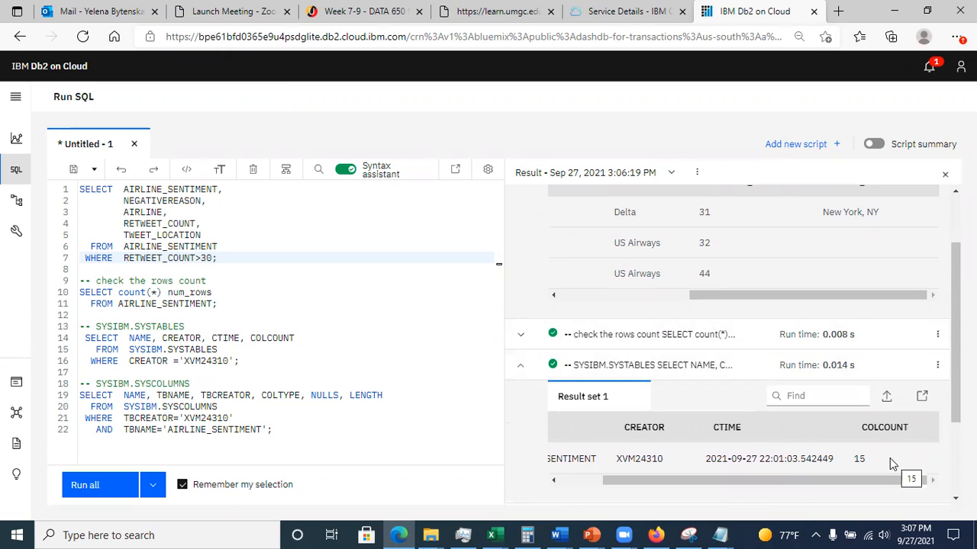
drag(621, 475, 589, 478)
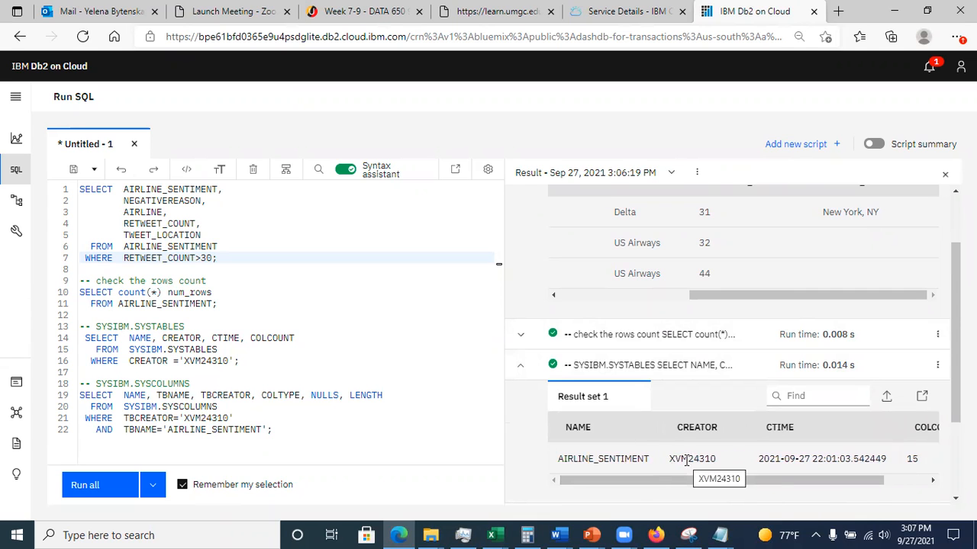
Step: Inspect the SYSIBM.SYSCOLUMNS result for the AIRLINE_SENTIMENT columns, including their types, nullability and lengths
scroll(634, 412, down, 2)
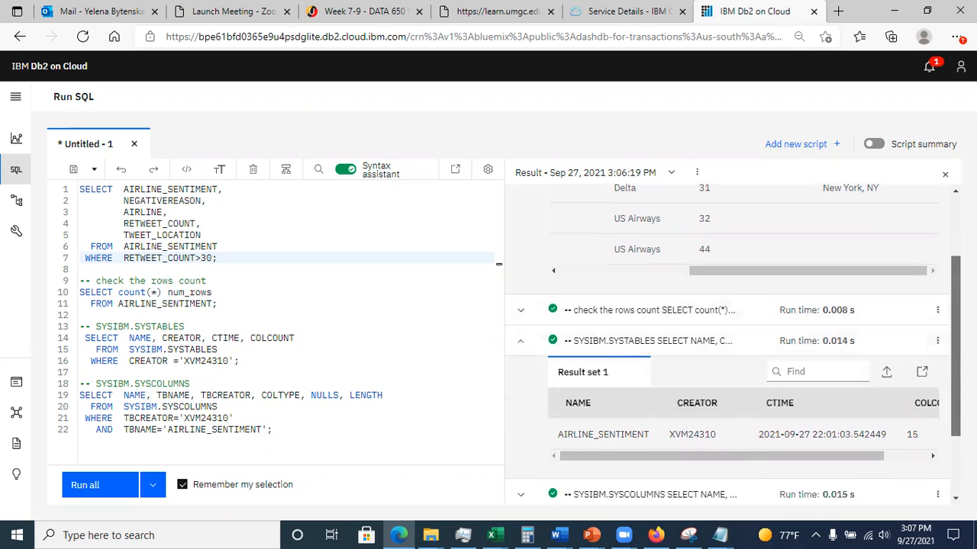
click(520, 396)
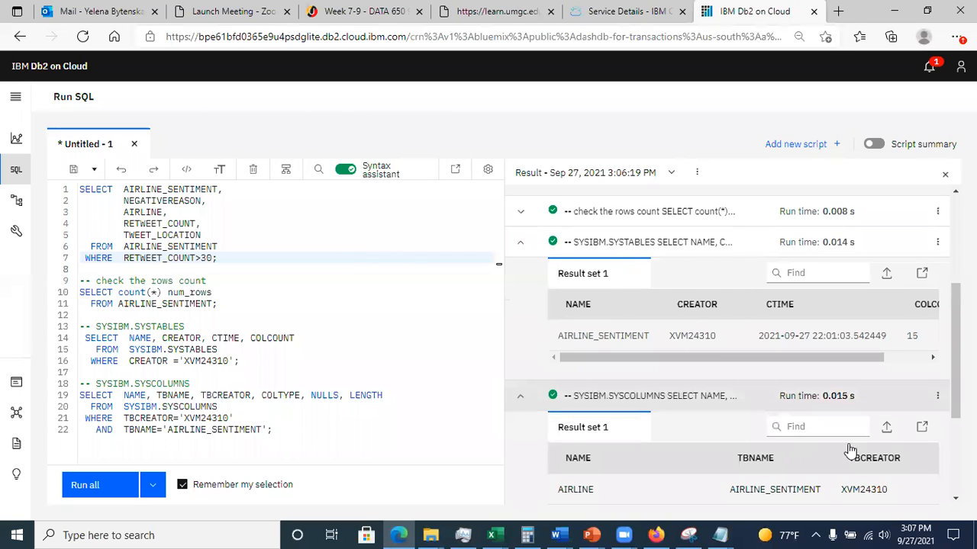
drag(956, 351, 955, 426)
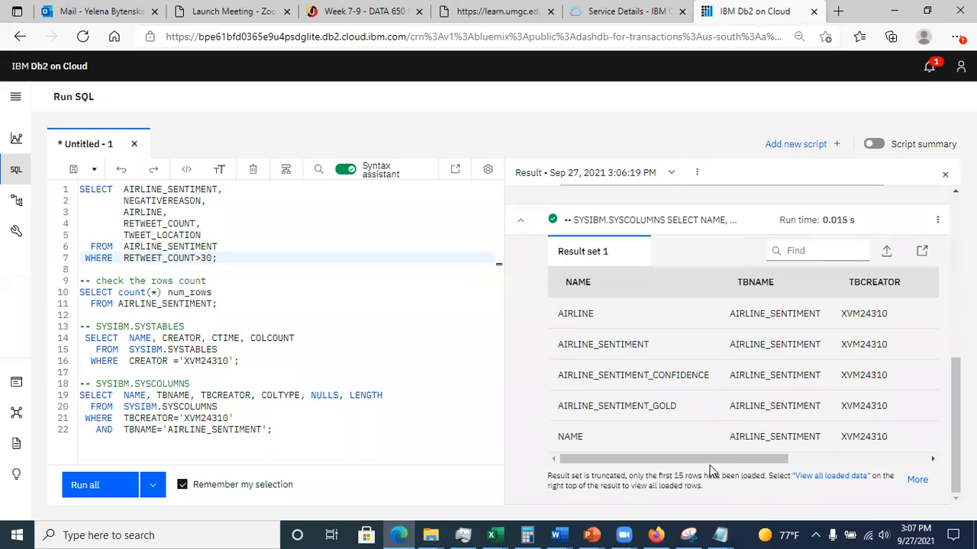
drag(709, 462, 863, 480)
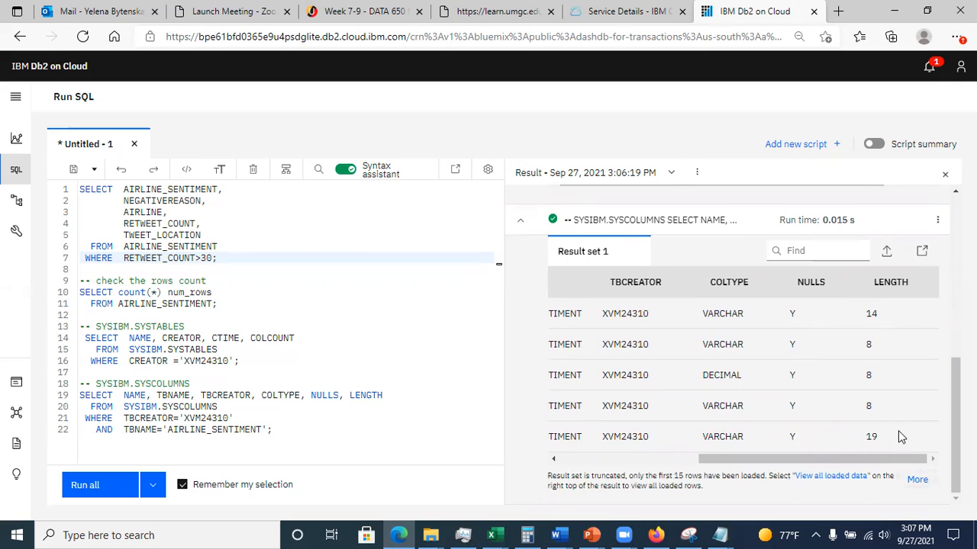
drag(844, 457, 794, 465)
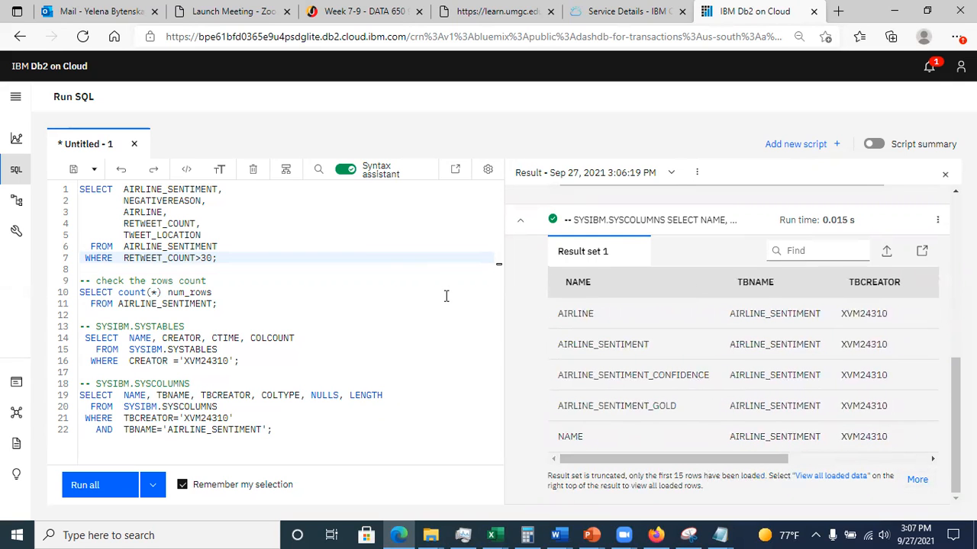
click(385, 266)
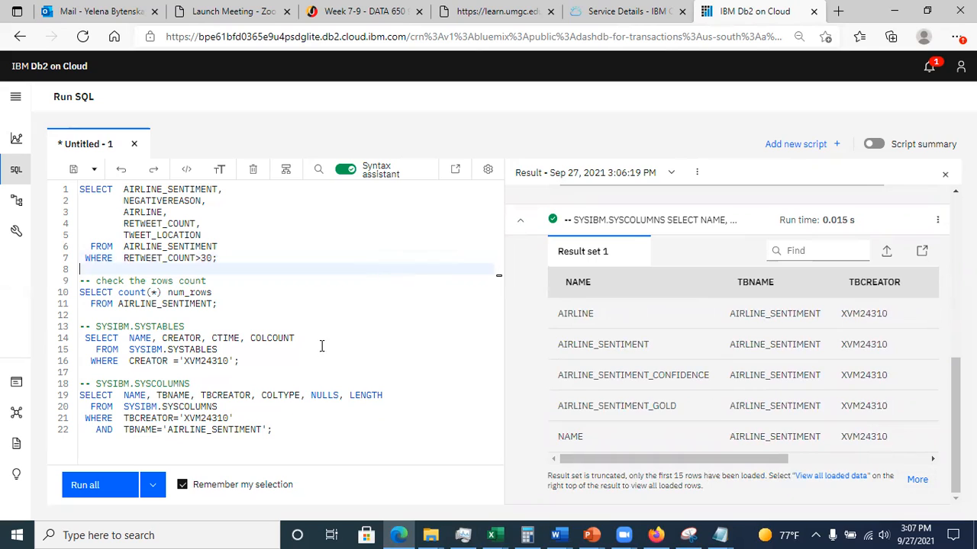